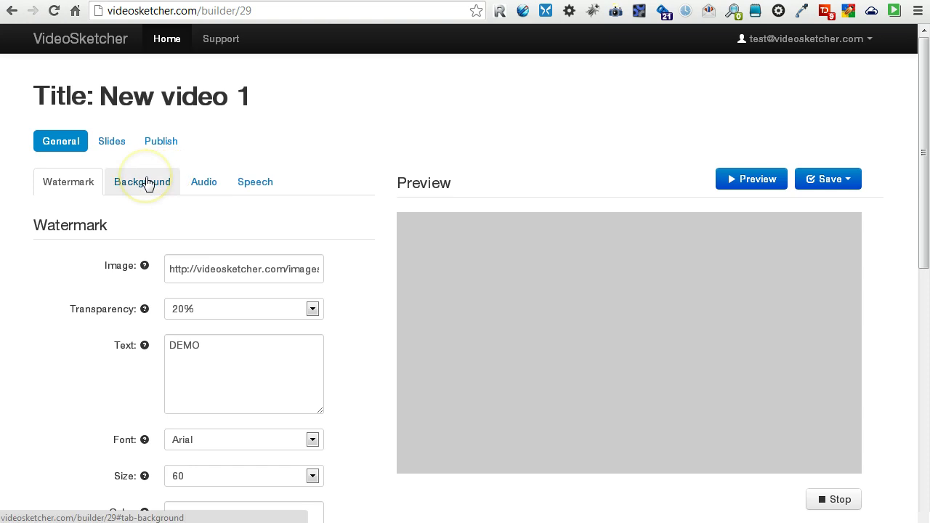
- Create a new blank video from the account menu and retitle it 'New video 2'
left_click(799, 40)
left_click(798, 71)
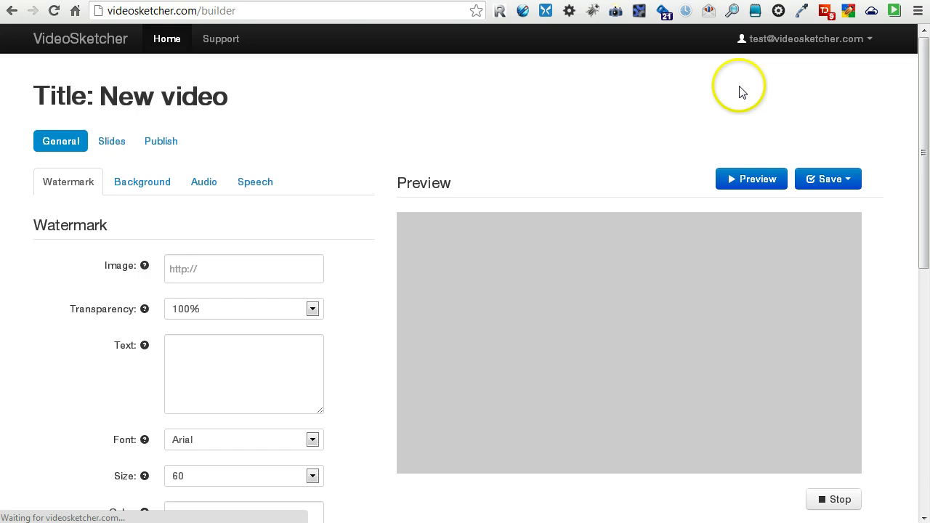
left_click(253, 101)
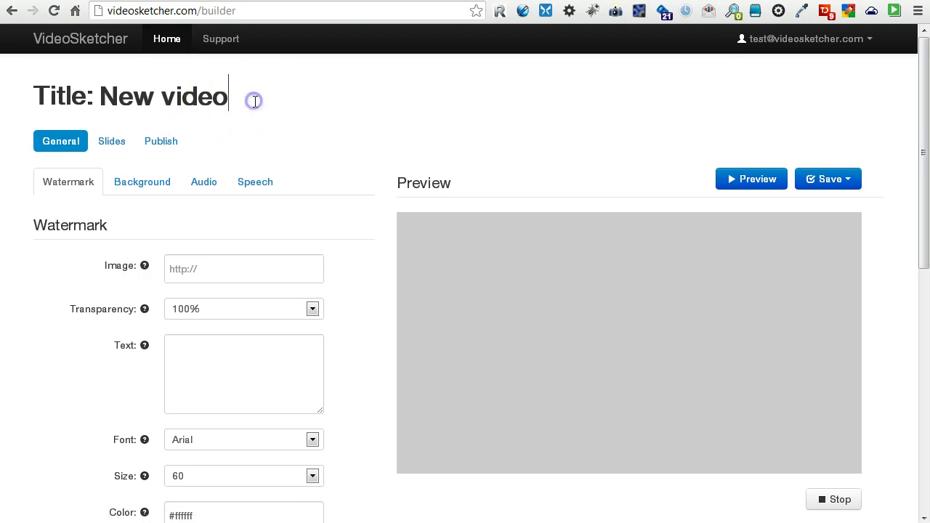
type("2")
left_click(292, 145)
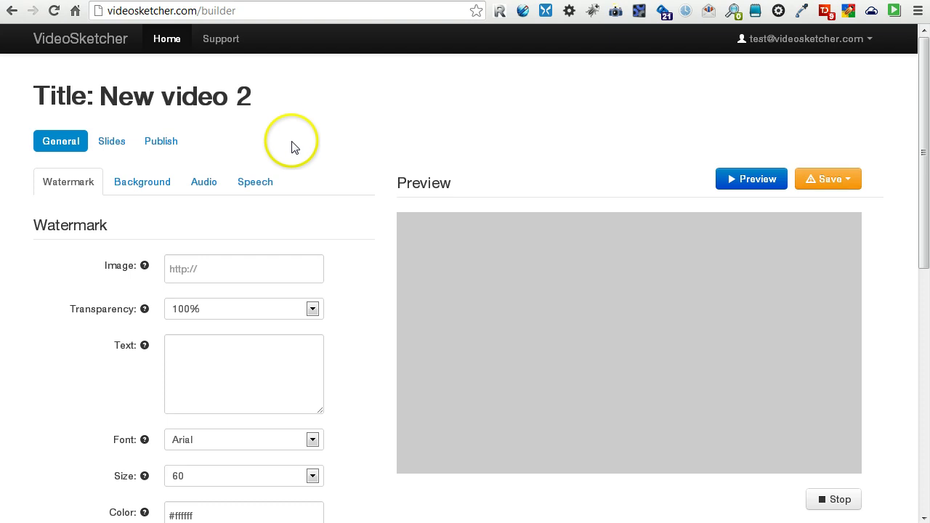
scroll(290, 207, "down", 3)
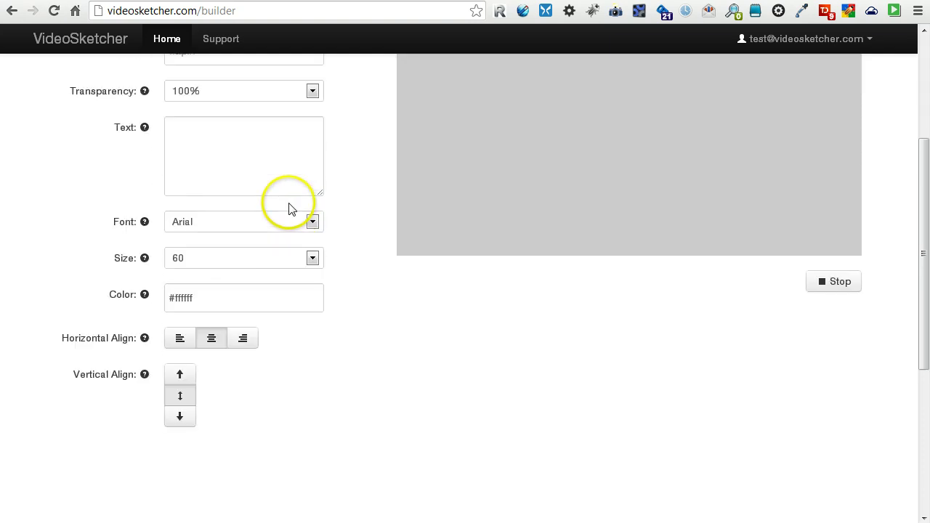
scroll(291, 207, "up", 3)
- Leave the unsaved video for My Videos and open New video 1
left_click(830, 40)
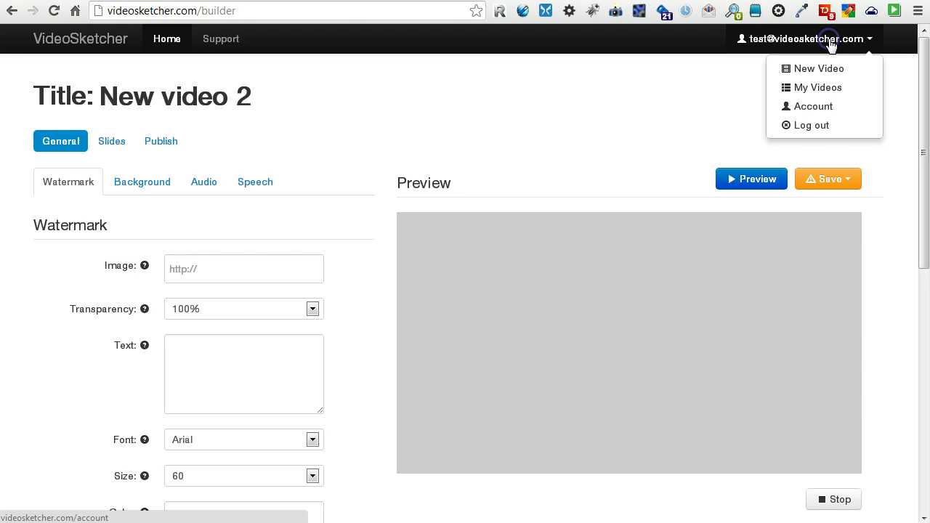
left_click(818, 87)
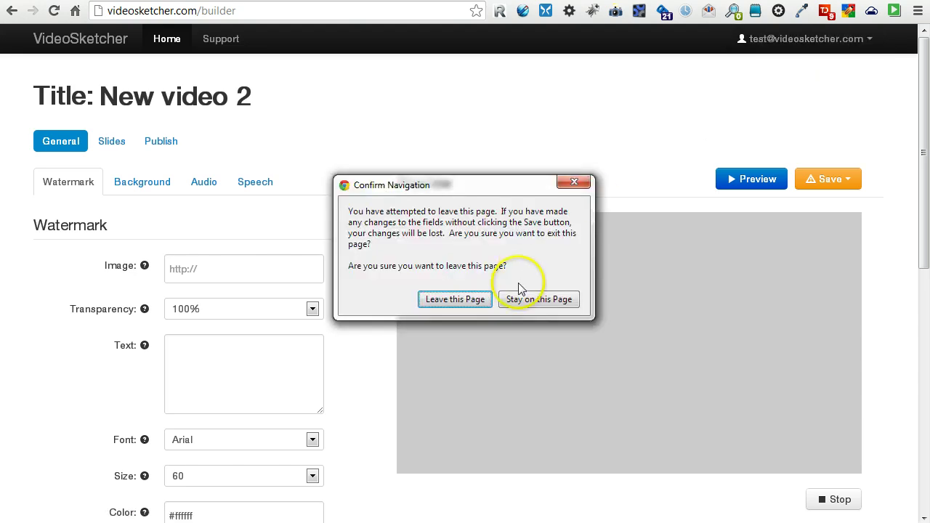
left_click(458, 301)
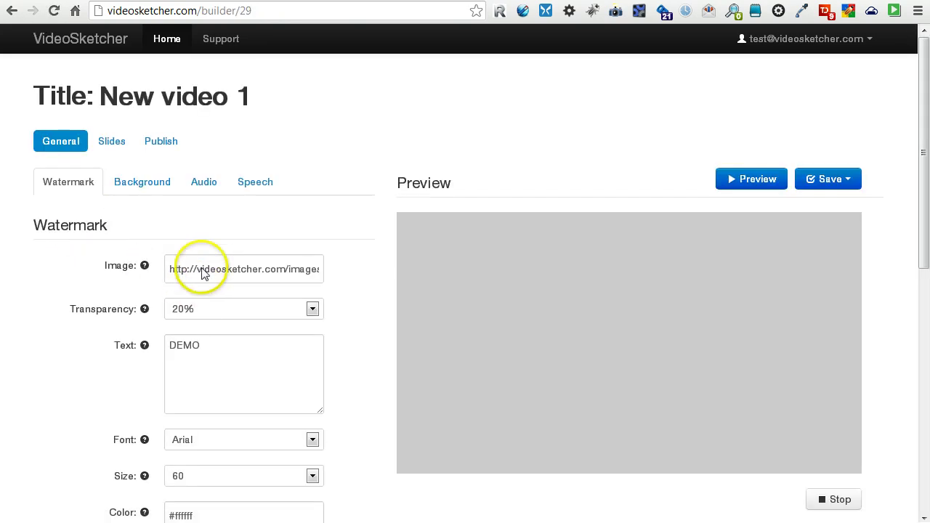
scroll(204, 355, "down", 2)
scroll(218, 207, "up", 2)
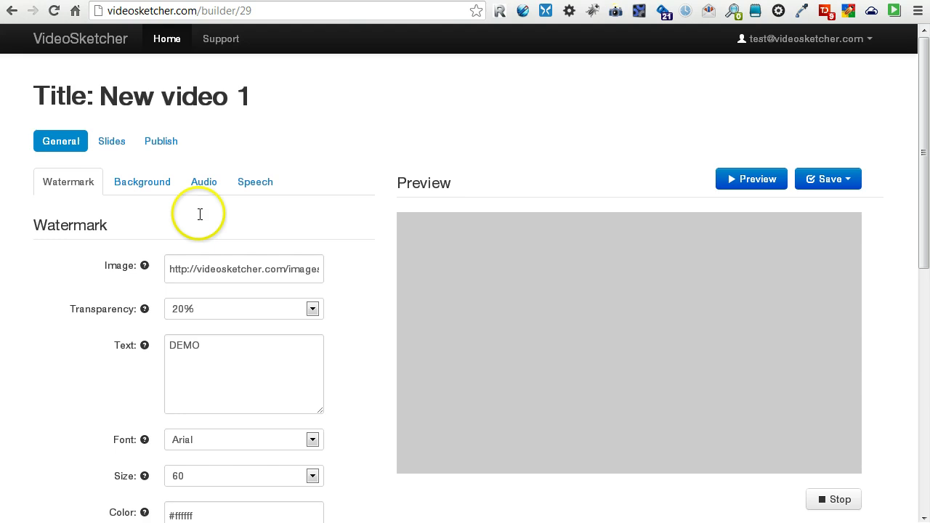
- Check New video 1's Background and Watermark tabs, then show its slides
left_click(135, 190)
left_click(80, 190)
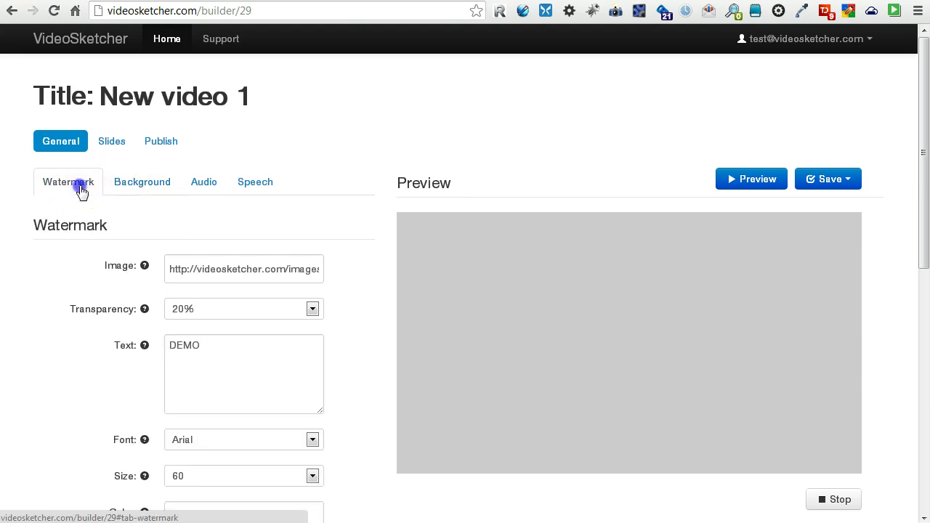
left_click(116, 143)
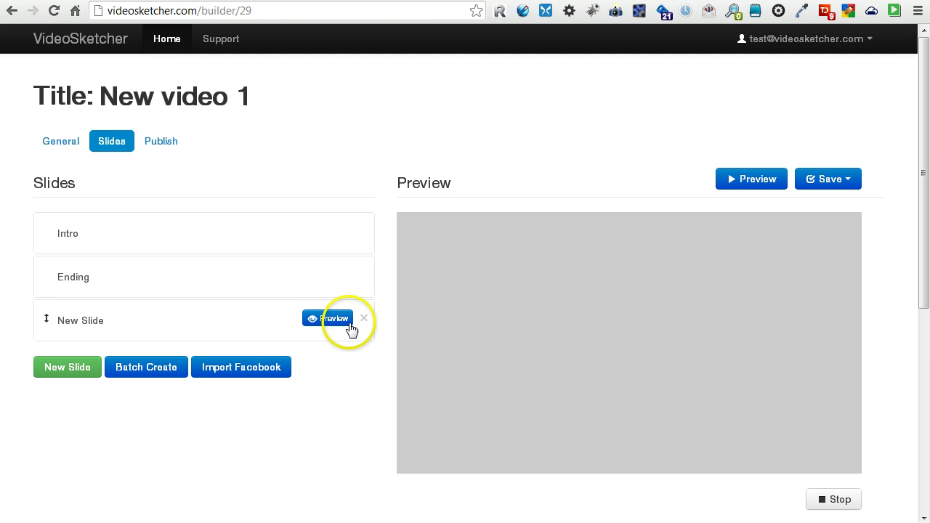
- Delete the 'New Slide' slide and confirm the deletion
left_click(364, 320)
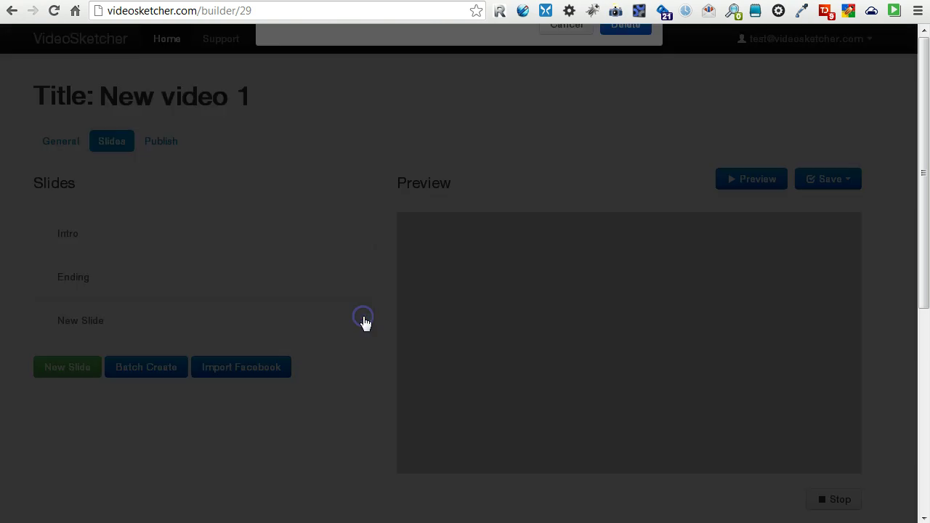
left_click(625, 196)
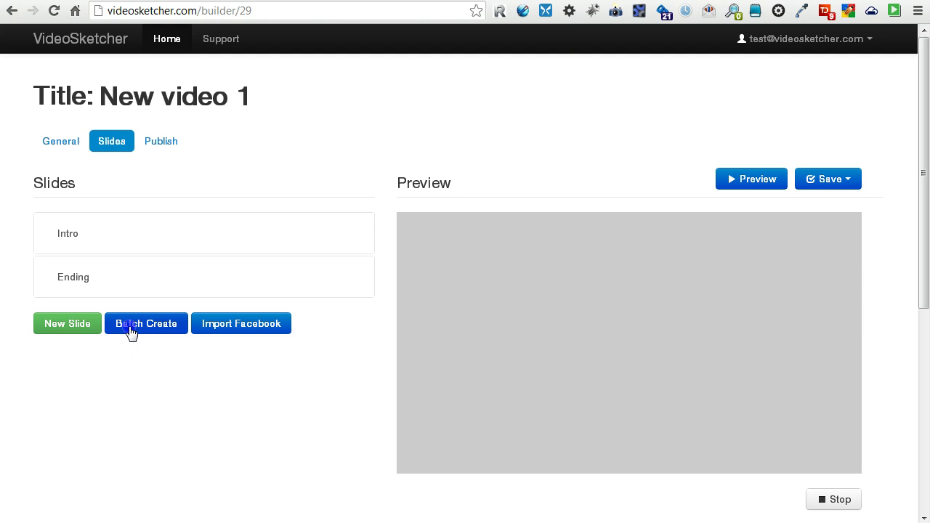
- Open Batch Create, review its tab-delimited example, then switch to the Excel workbook
left_click(131, 329)
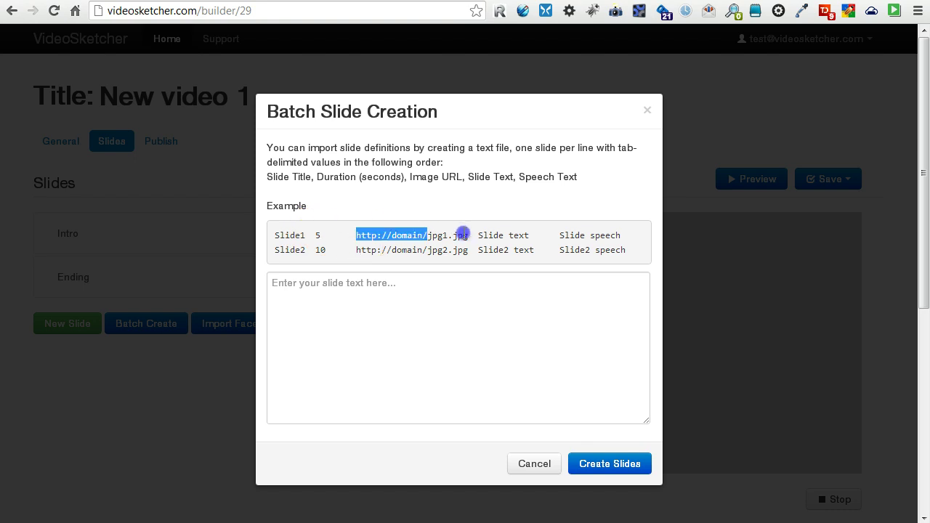
left_click(480, 234)
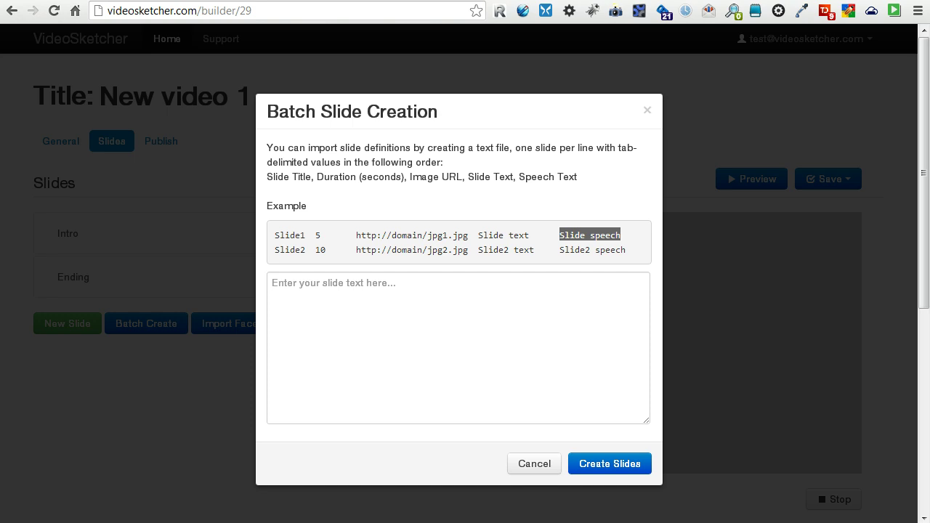
key("alt+Tab")
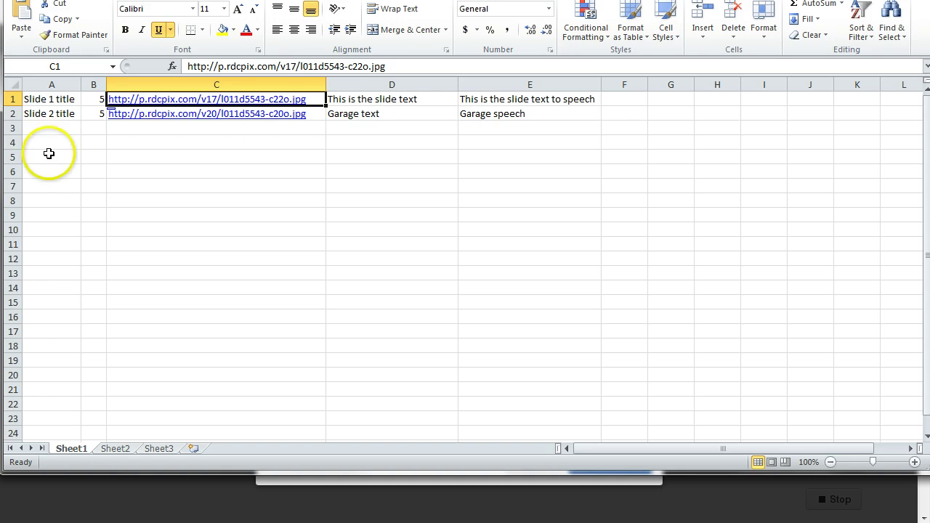
- Select cell A3, start typing 'Sl', then discard the partial entry
left_click(55, 130)
left_click(58, 98)
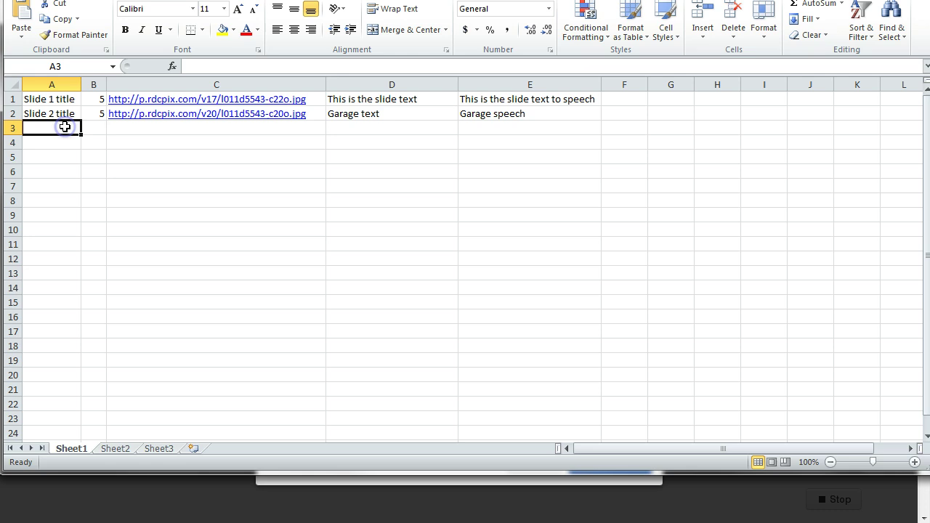
type("Slid")
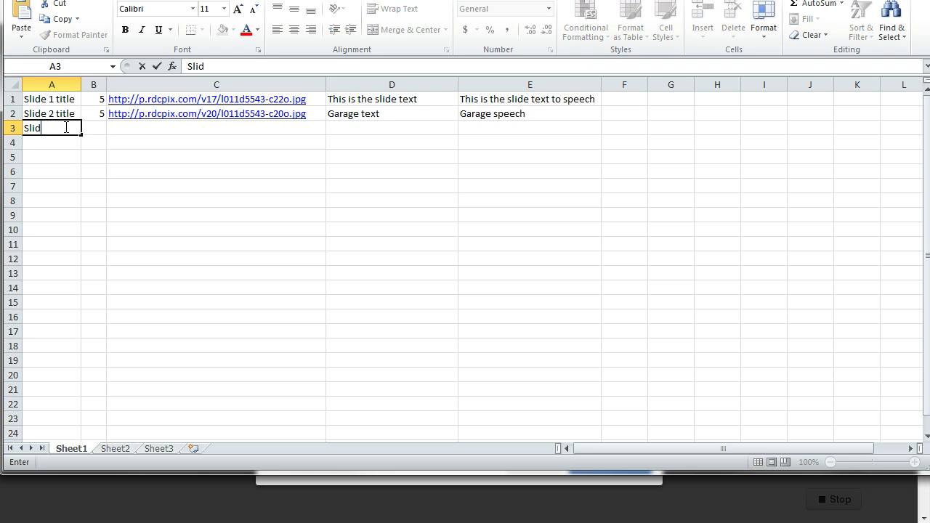
key("Up")
key("Up")
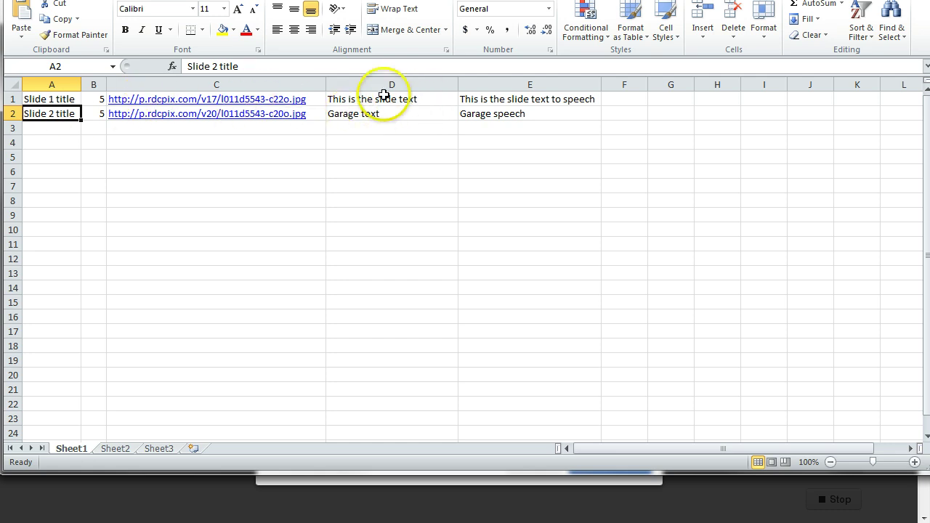
- Review the slide text in D1:D2 and the speech text in E1:E2
left_click(415, 99)
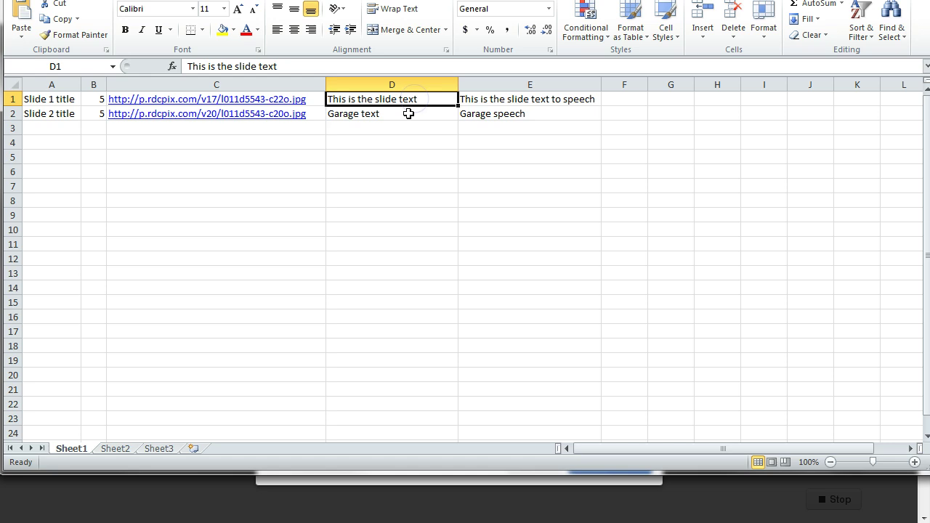
left_click(409, 114)
left_click(417, 97)
left_click(402, 113)
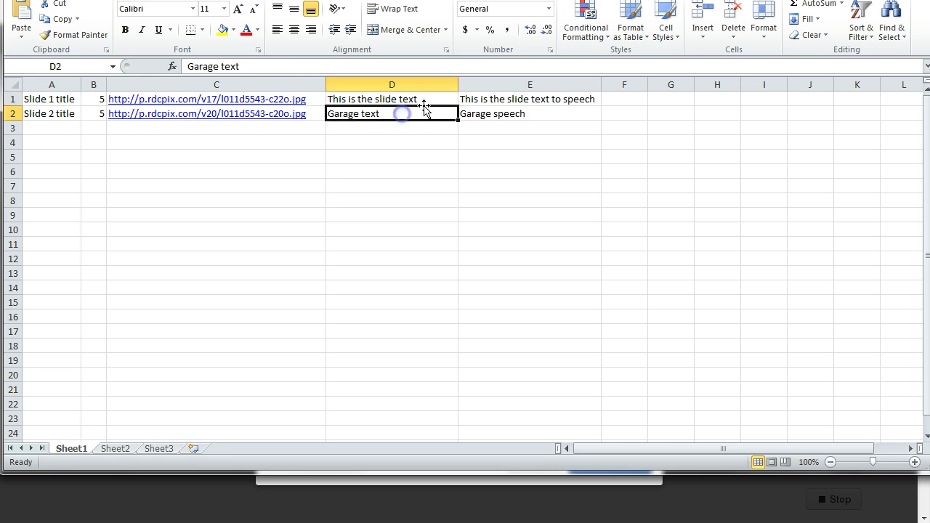
left_click(483, 114)
left_click(480, 99)
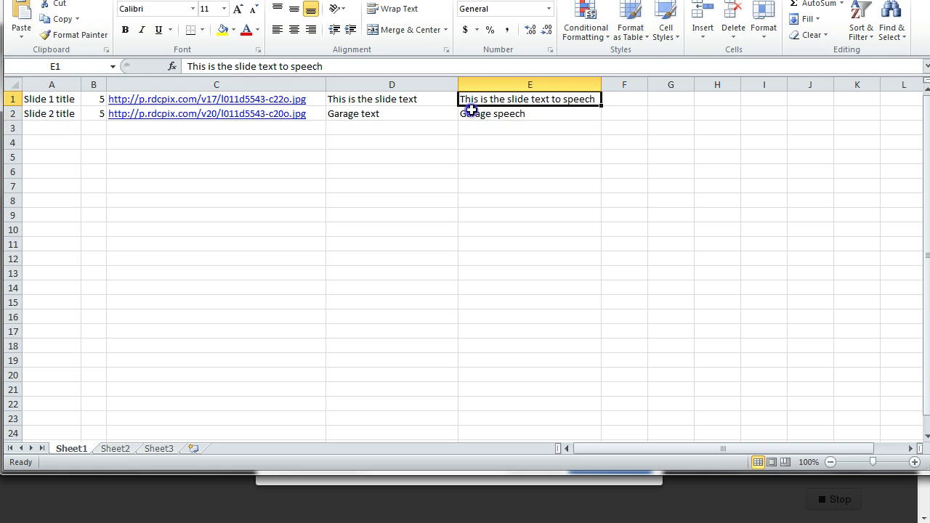
left_click(472, 112)
left_click(401, 99)
left_click(386, 113)
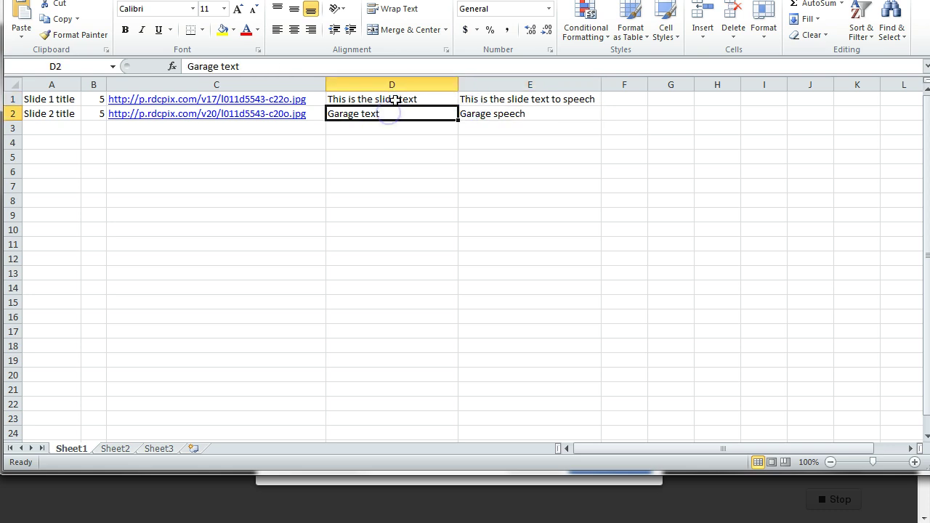
left_click(395, 98)
left_click(479, 115)
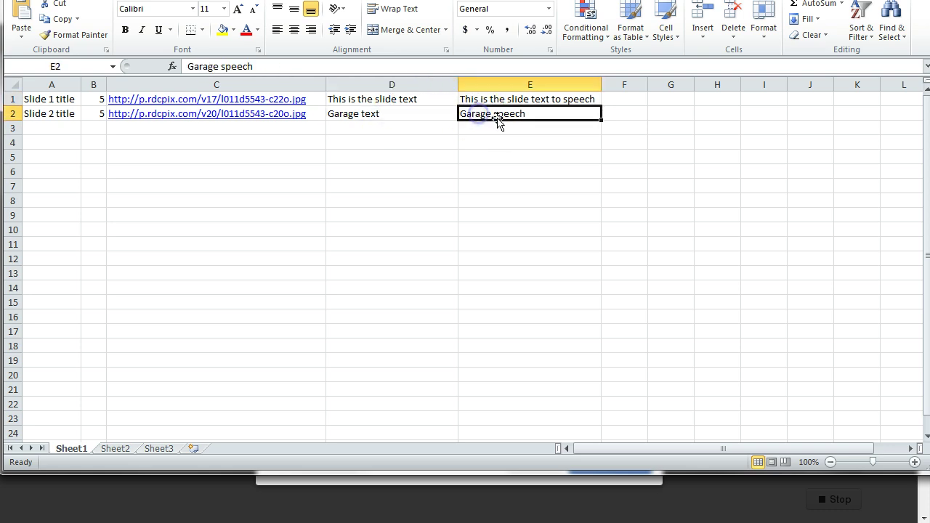
left_click(398, 117)
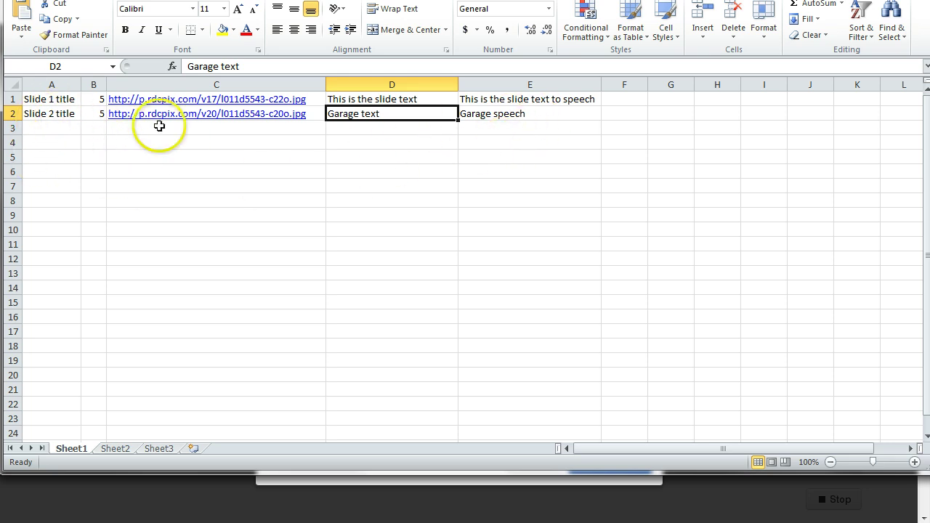
- Copy the slide data in A1:E2 and return to VideoSketcher
left_click_drag(524, 114, 285, 113)
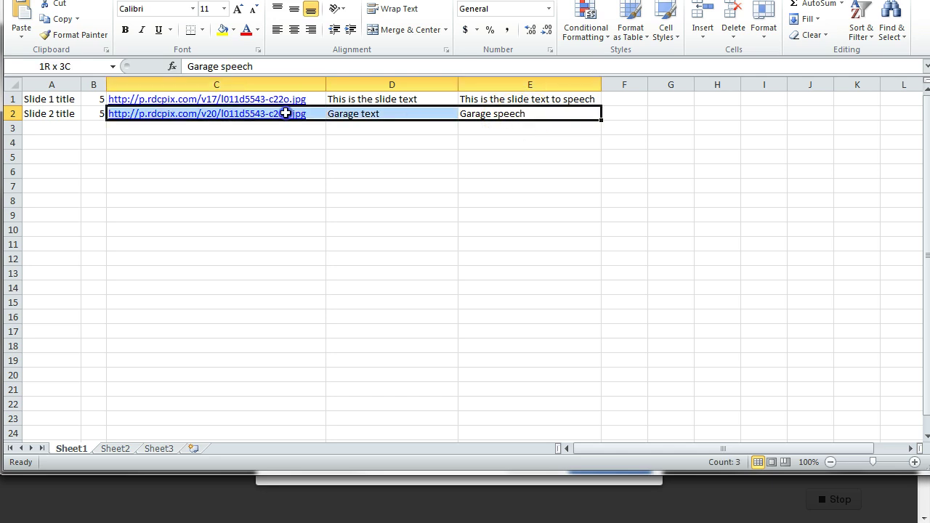
left_click_drag(99, 109, 42, 97)
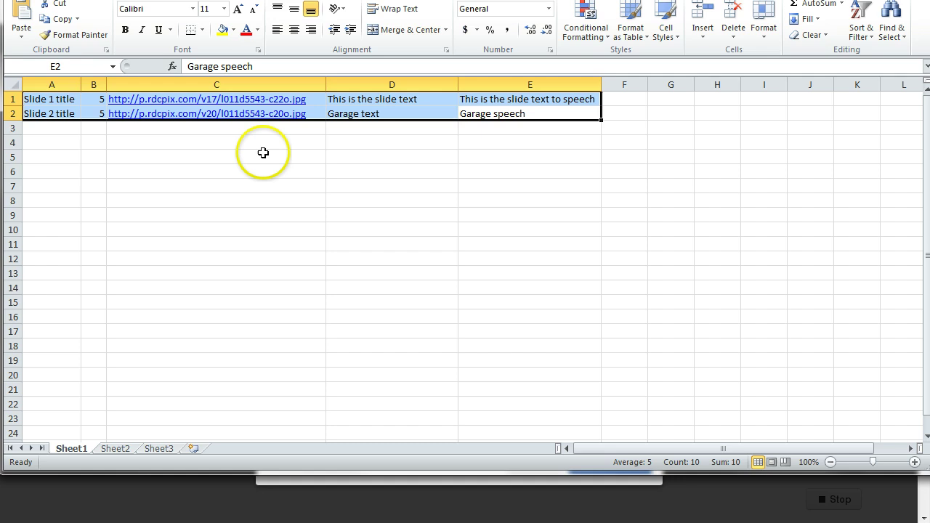
key("ctrl+c")
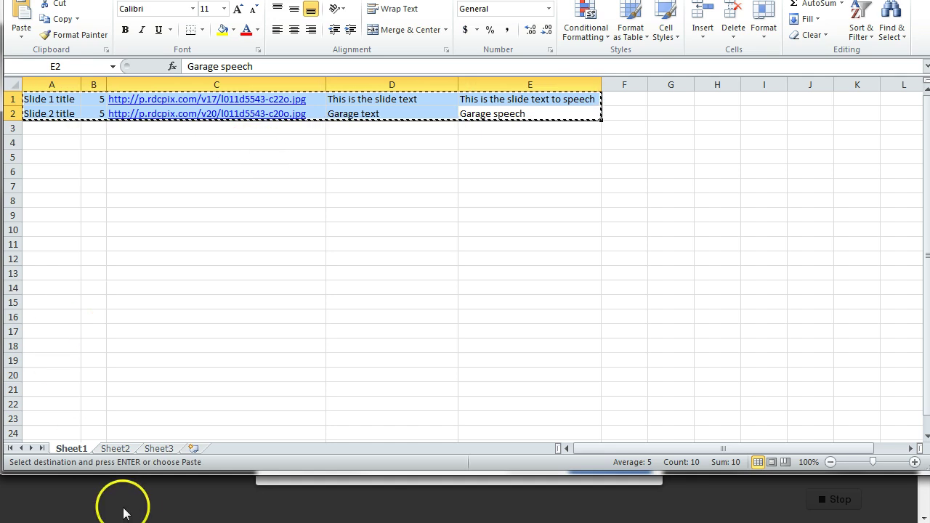
left_click(262, 502)
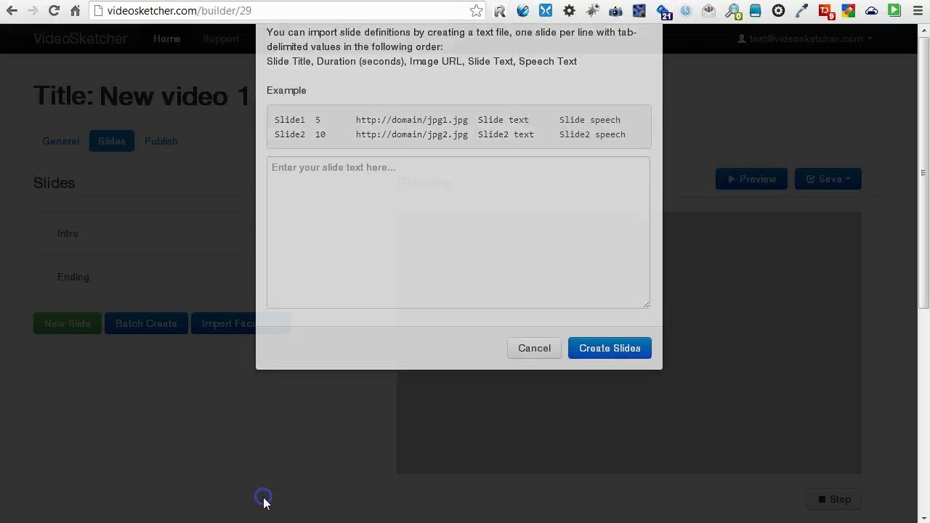
- Paste the two copied rows into Batch Create to make Slide 1 title and Slide 2 title
left_click(147, 325)
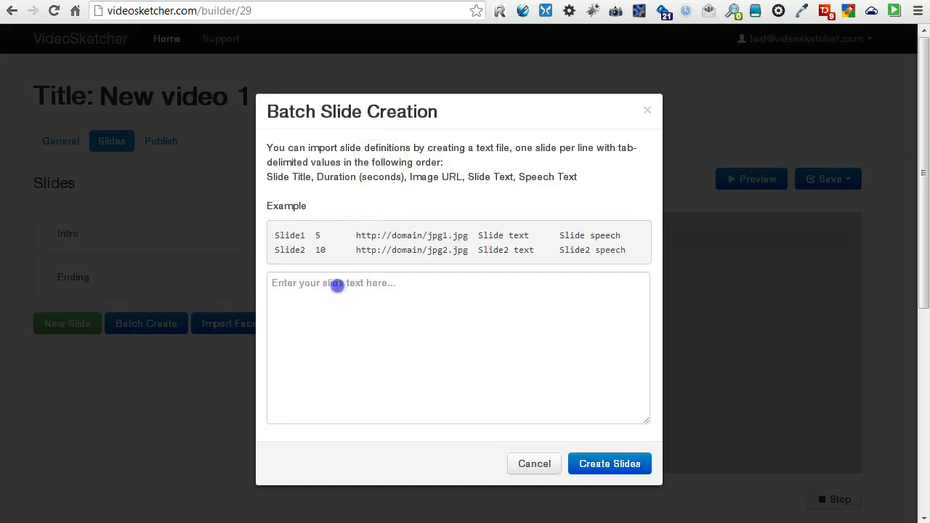
left_click(337, 283)
key("ctrl+v")
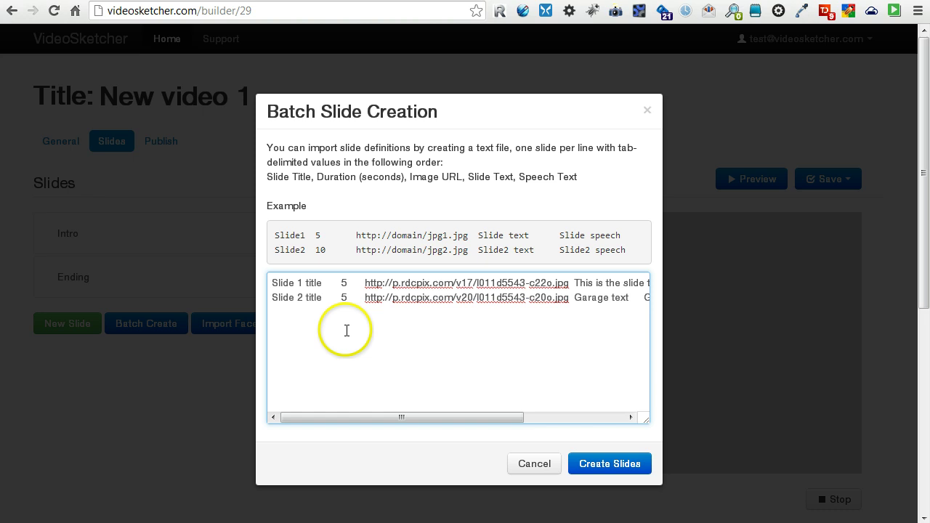
left_click(454, 420)
left_click_drag(454, 420, 588, 420)
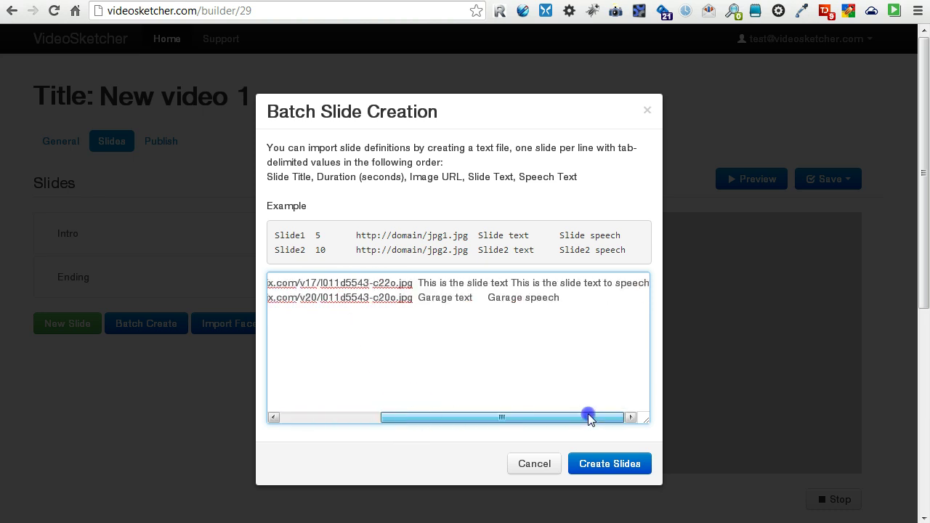
left_click_drag(411, 427, 325, 431)
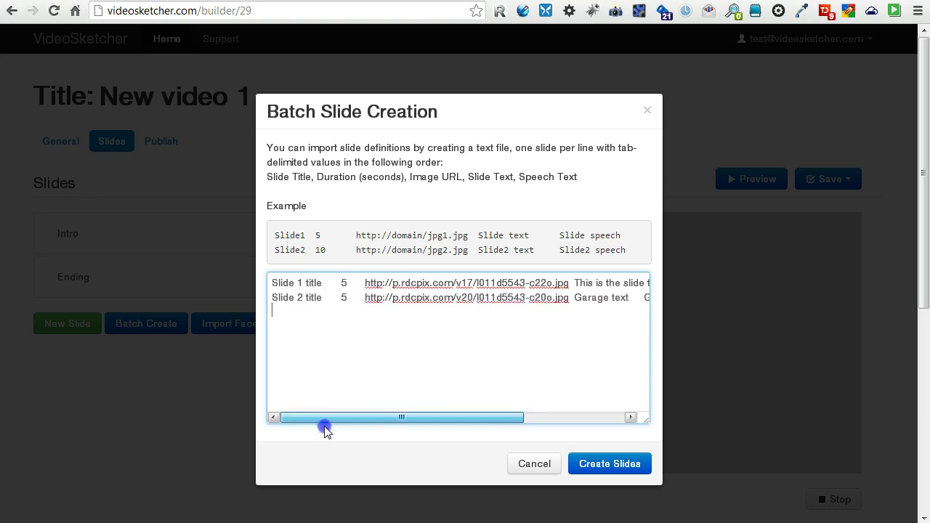
left_click(602, 465)
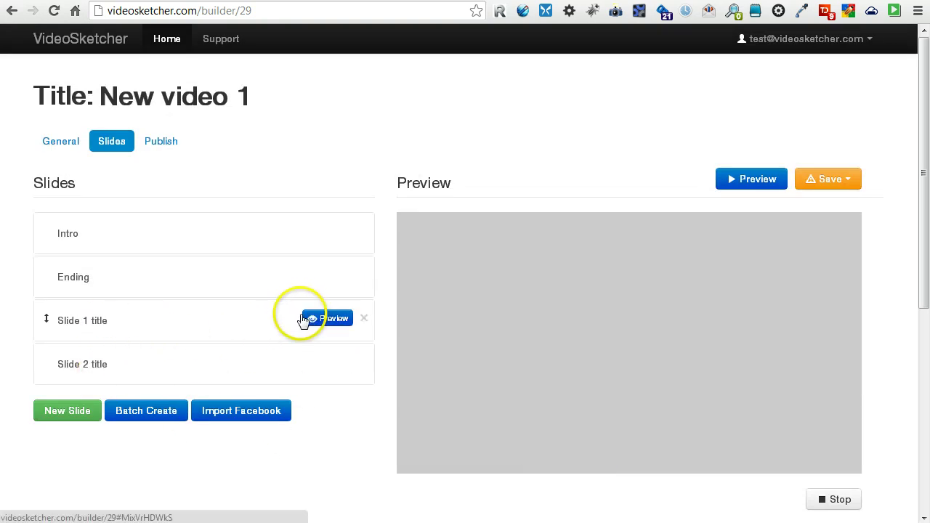
- Expand Slide 1 title, review its Image, Text and Audio/Speech tabs, then collapse it
left_click(286, 322)
scroll(284, 312, "down", 2)
scroll(282, 308, "down", 1)
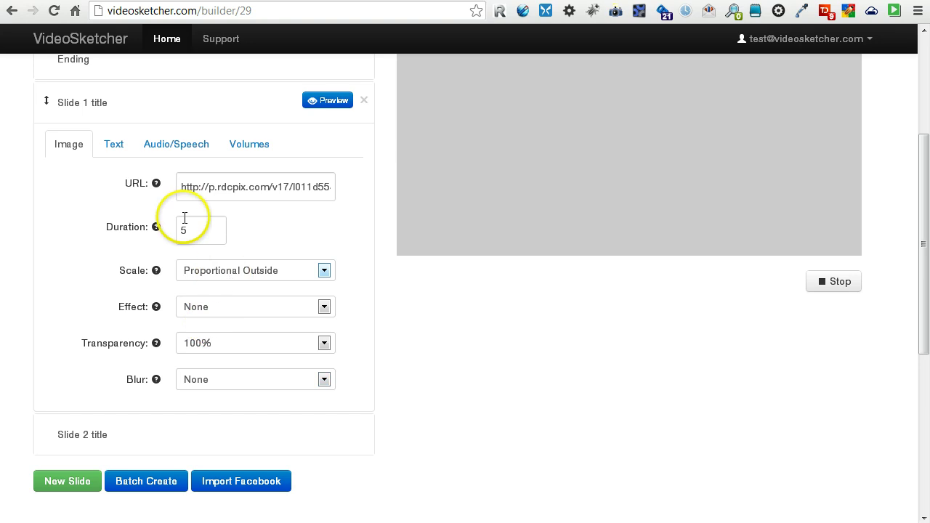
scroll(153, 127, "up", 1)
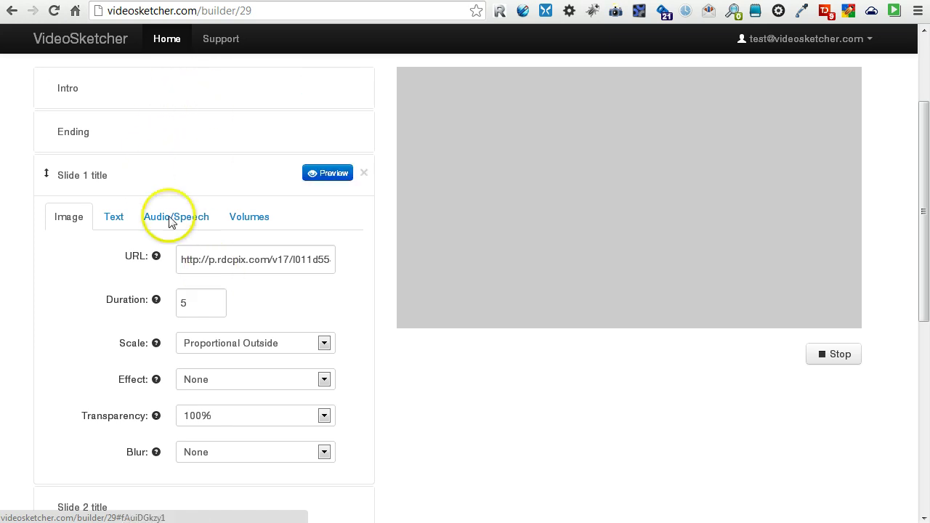
left_click(108, 219)
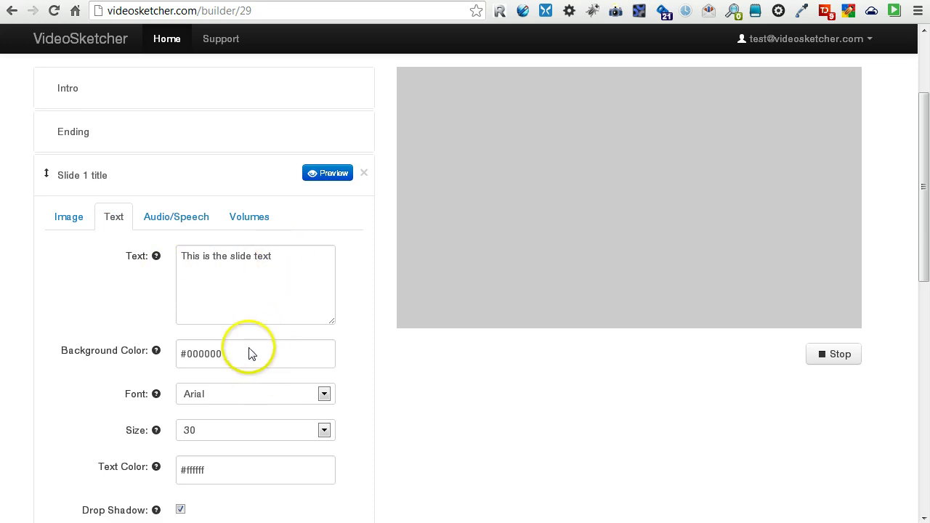
left_click(200, 225)
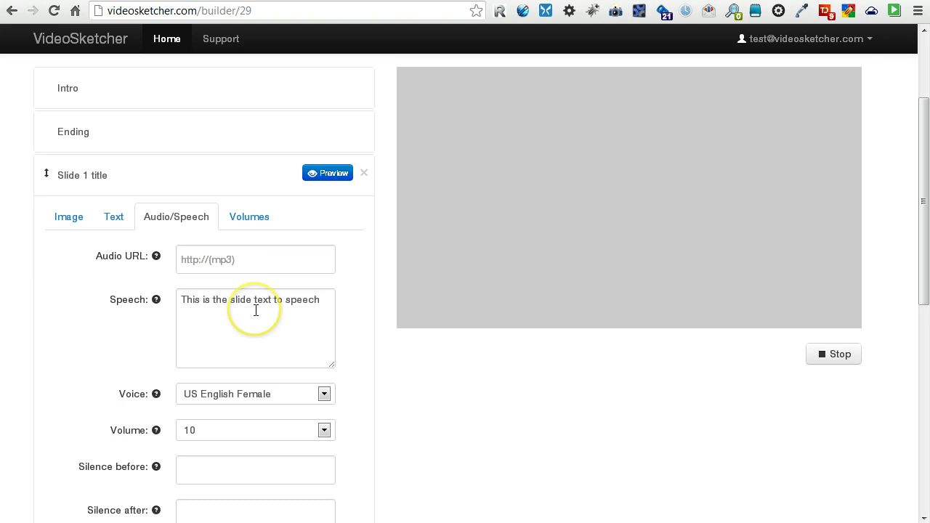
left_click(71, 220)
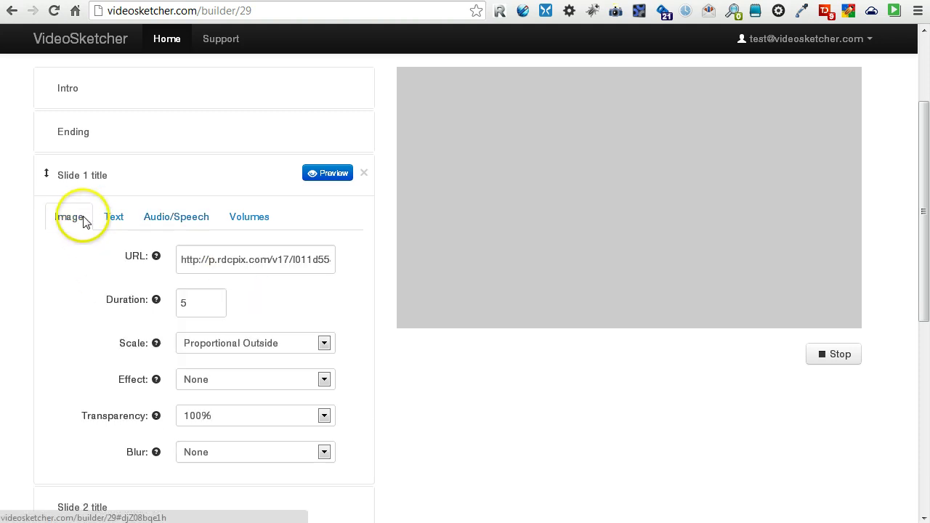
left_click(268, 187)
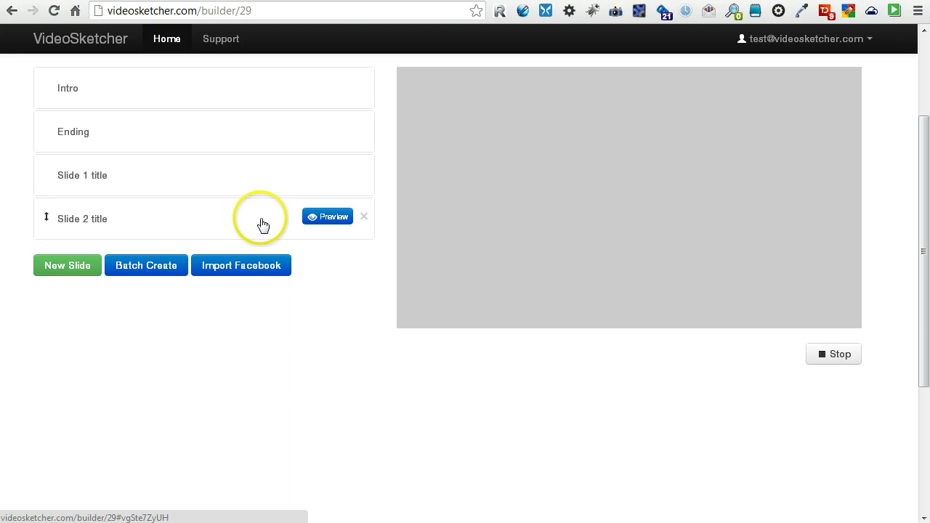
- Expand Slide 2 title's settings and look them over
left_click(258, 231)
scroll(207, 307, "down", 1)
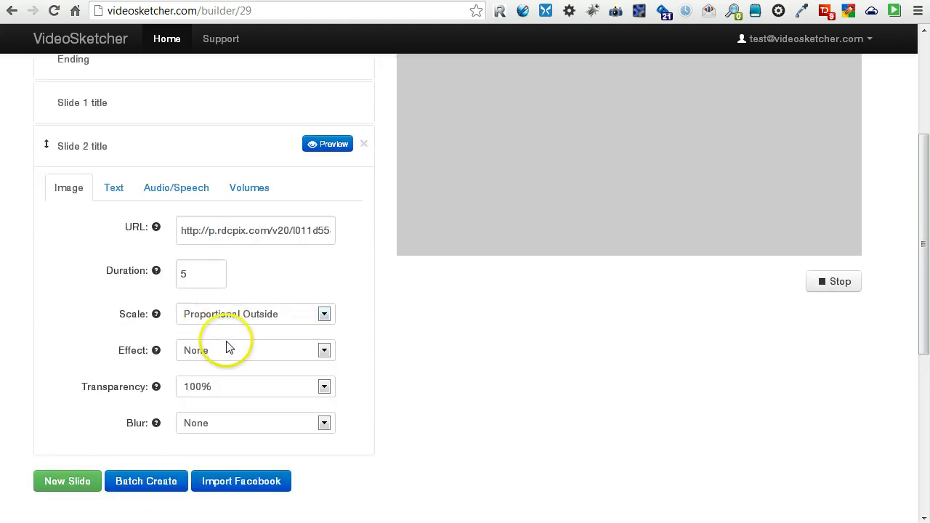
scroll(234, 240, "up", 1)
- Move the Ending slide below Slide 2 title, then preview both new slides
left_click(282, 221)
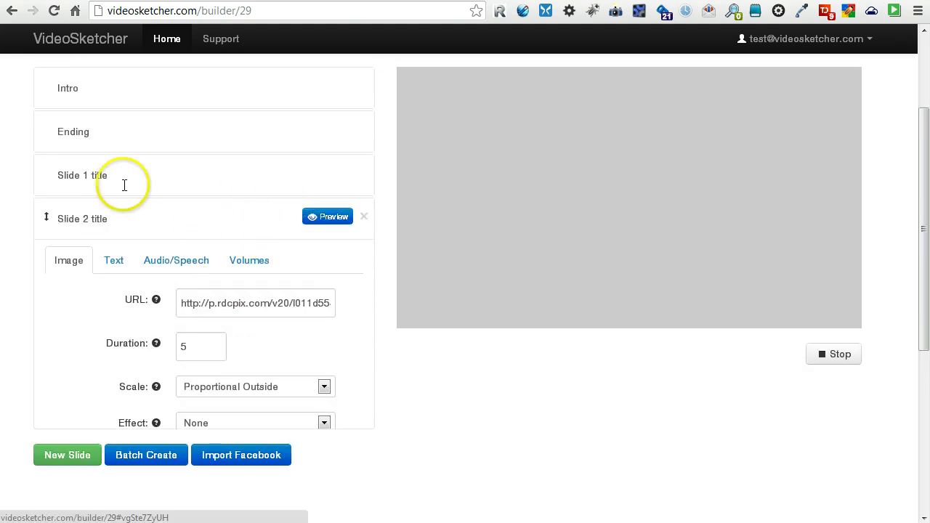
left_click_drag(46, 130, 51, 246)
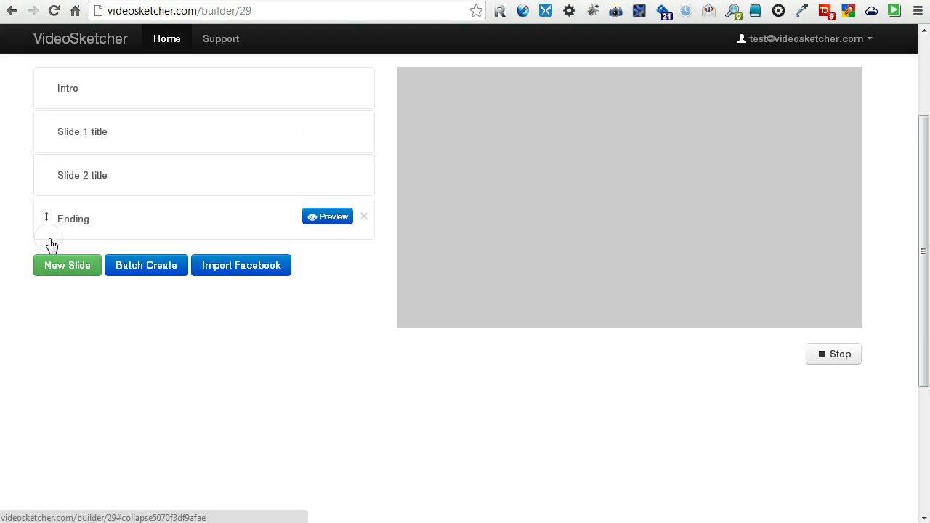
scroll(50, 245, "up", 1)
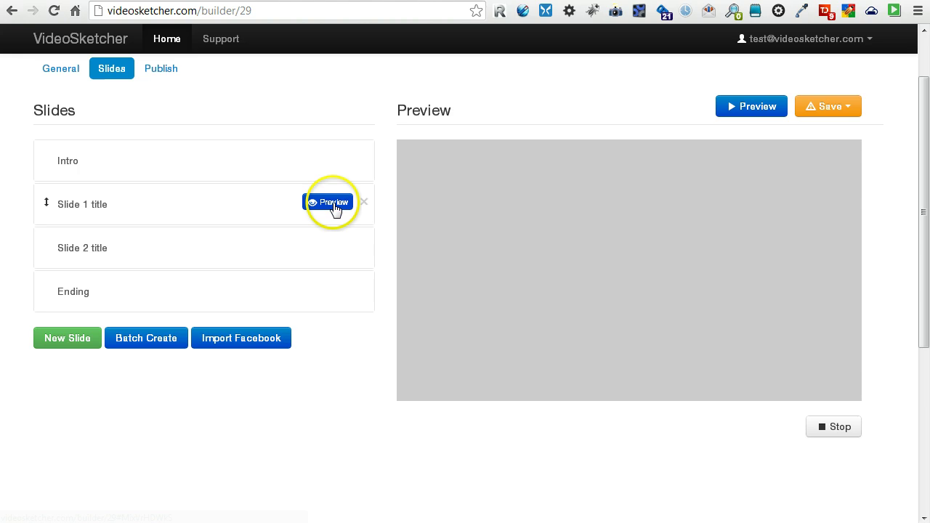
left_click(334, 209)
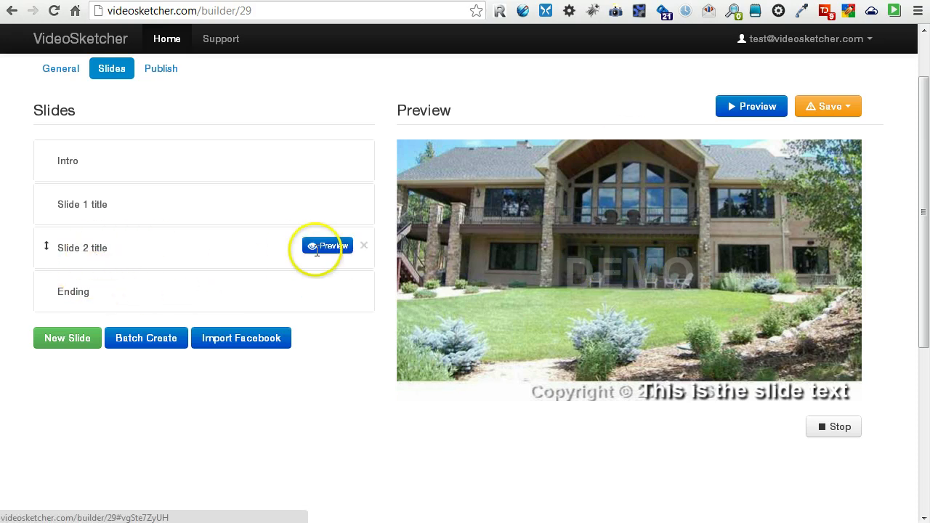
left_click(334, 246)
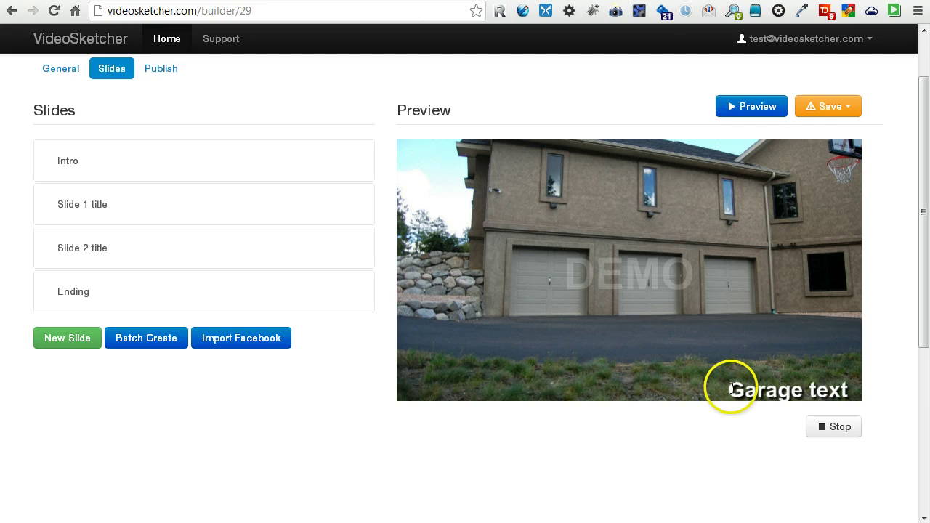
- On Slide 1 title's Audio/Speech tab, choose the UK English Female voice
left_click(290, 210)
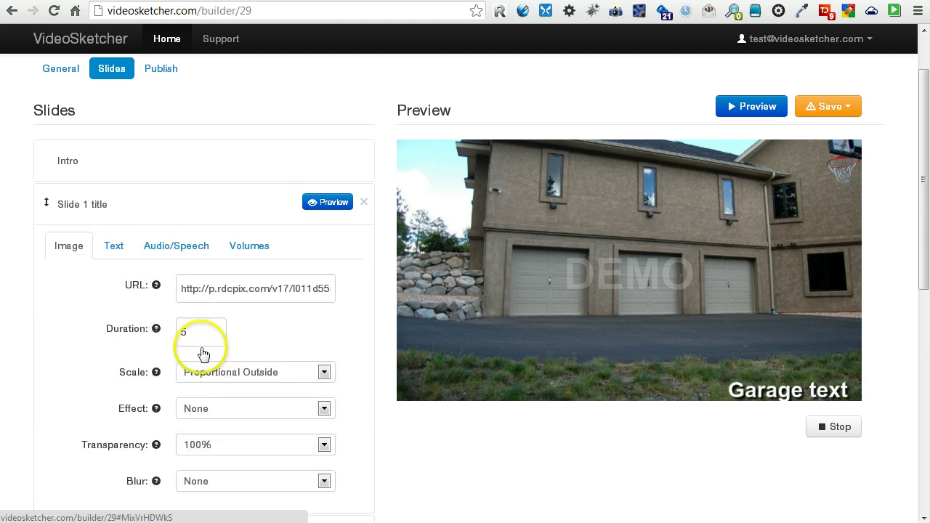
left_click(179, 248)
scroll(185, 320, "down", 1)
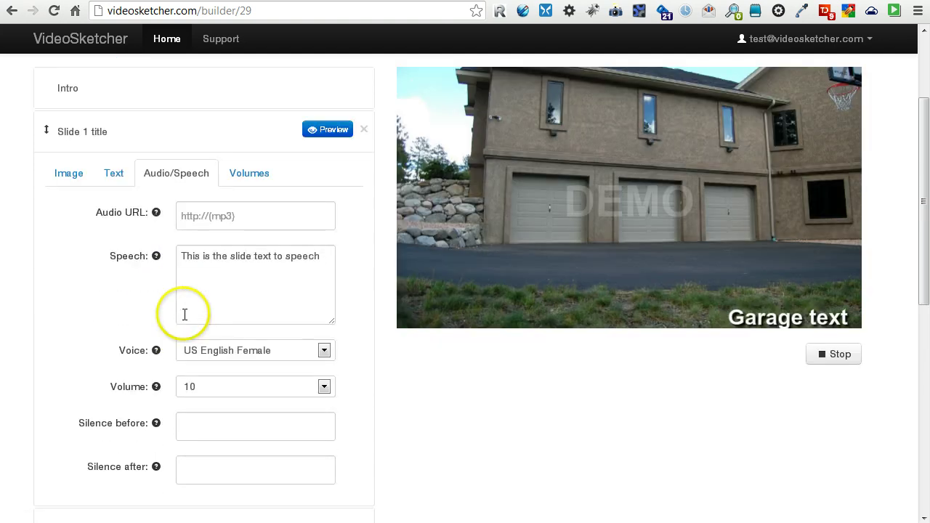
left_click(323, 352)
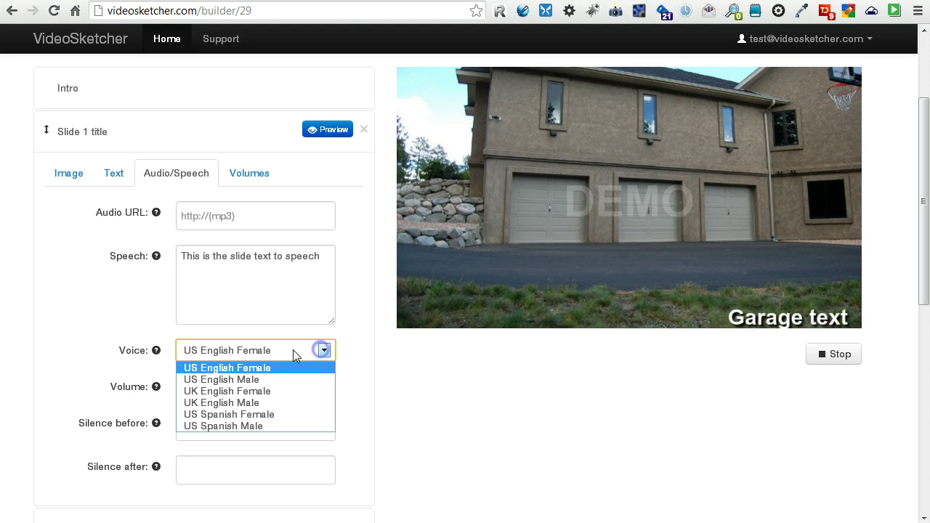
left_click(245, 391)
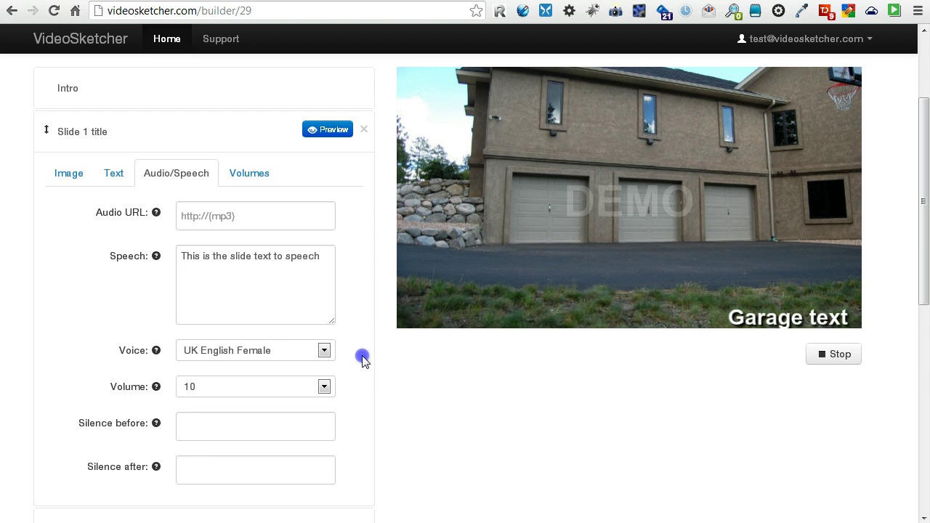
- Apply the UK English Female voice to every slide via Ctrl+click on Voice
scroll(364, 361, "down", 1)
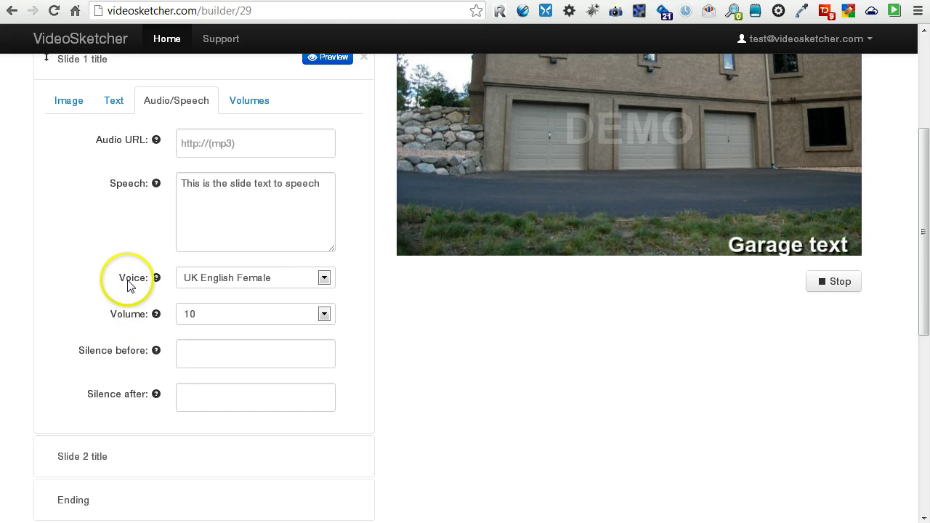
mouse_move(134, 283)
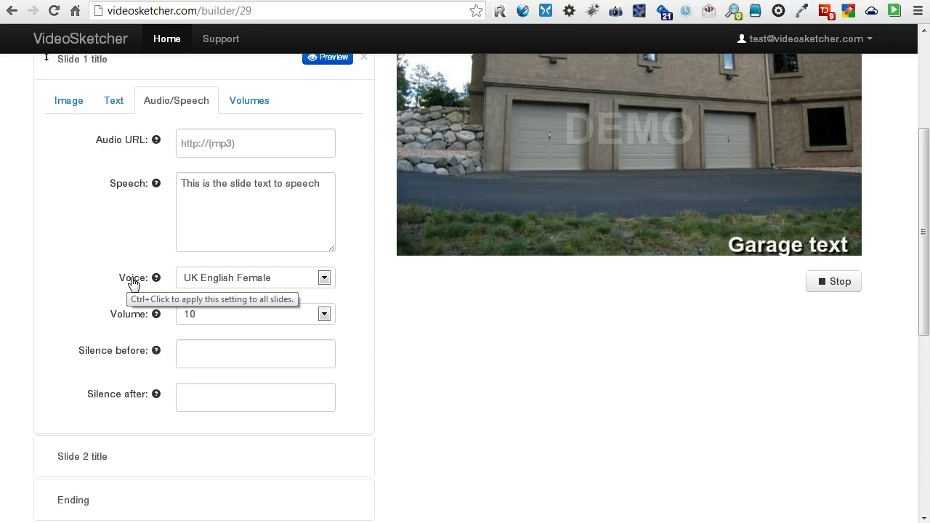
left_click(133, 283, "ctrl")
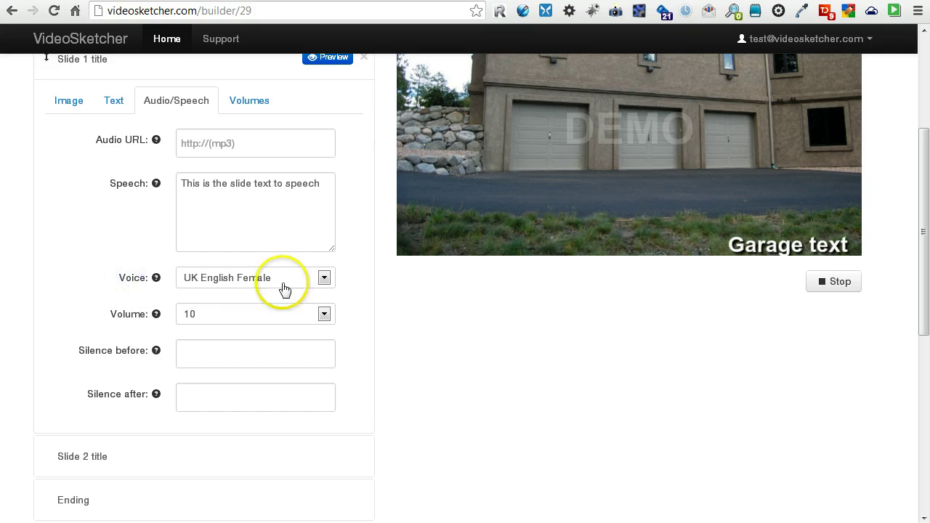
scroll(393, 310, "up", 2)
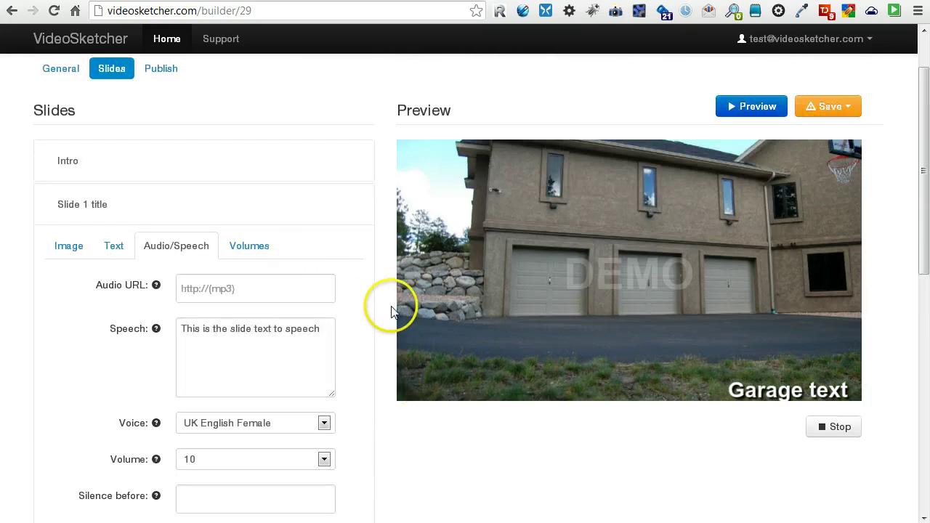
- Give Slide 2 title a silence of 1 before and 2 after its speech
left_click(284, 213)
left_click(283, 255)
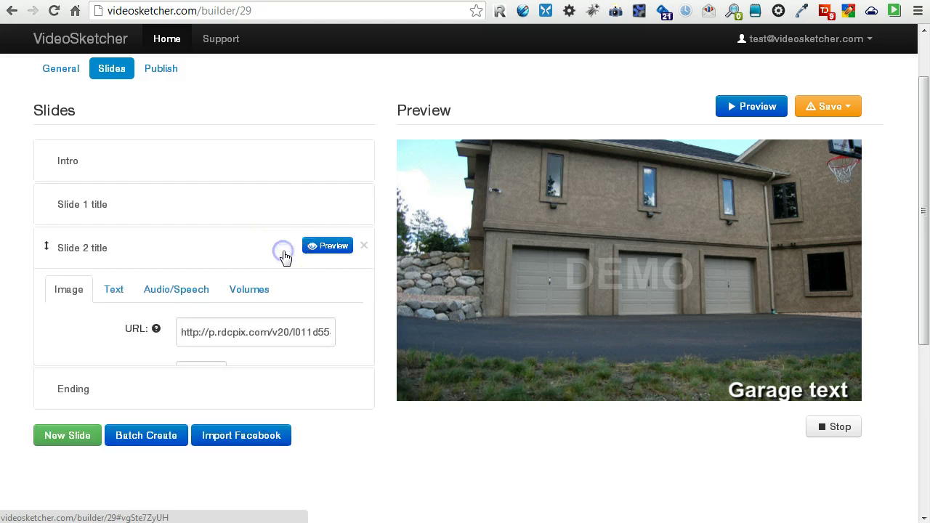
scroll(284, 256, "down", 1)
left_click(187, 218)
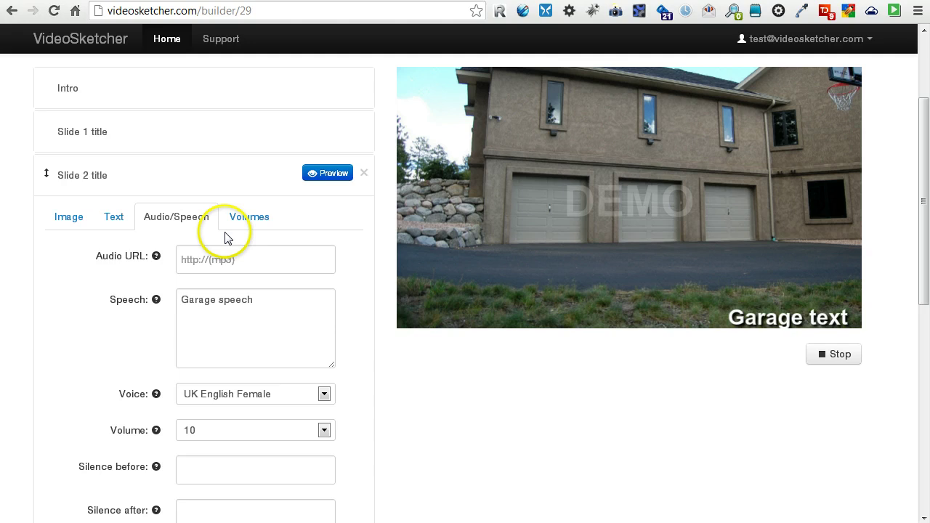
scroll(162, 288, "down", 1)
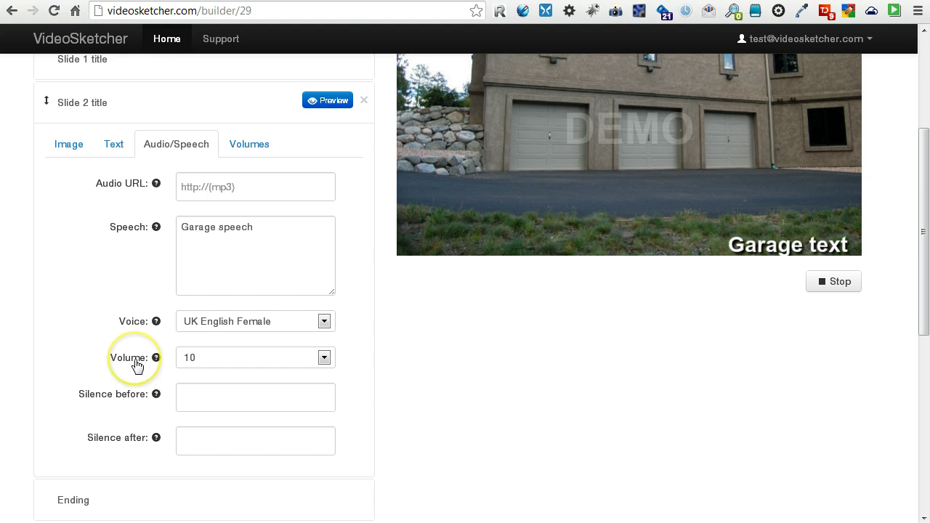
left_click(194, 396)
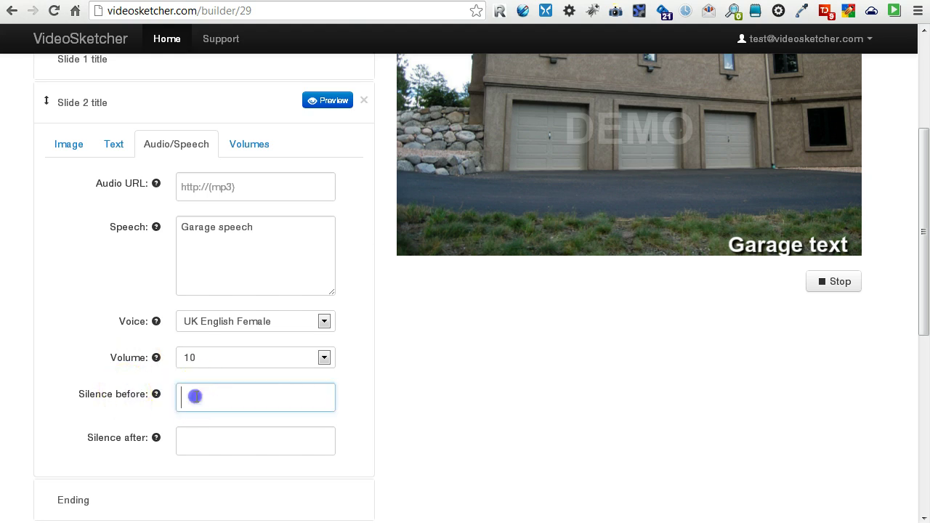
left_click(203, 438)
type("2")
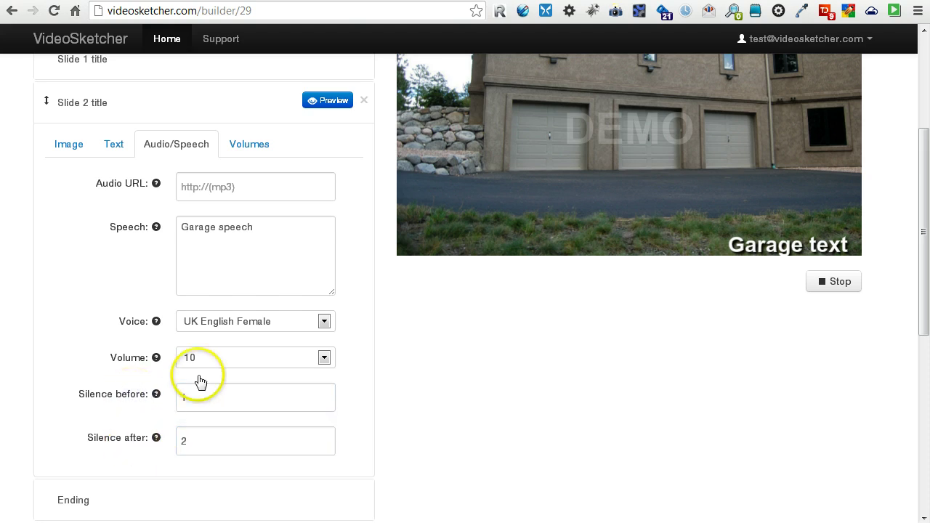
- Expand Slide 1 title's settings to review its audio values
scroll(211, 356, "up", 1)
left_click(277, 135)
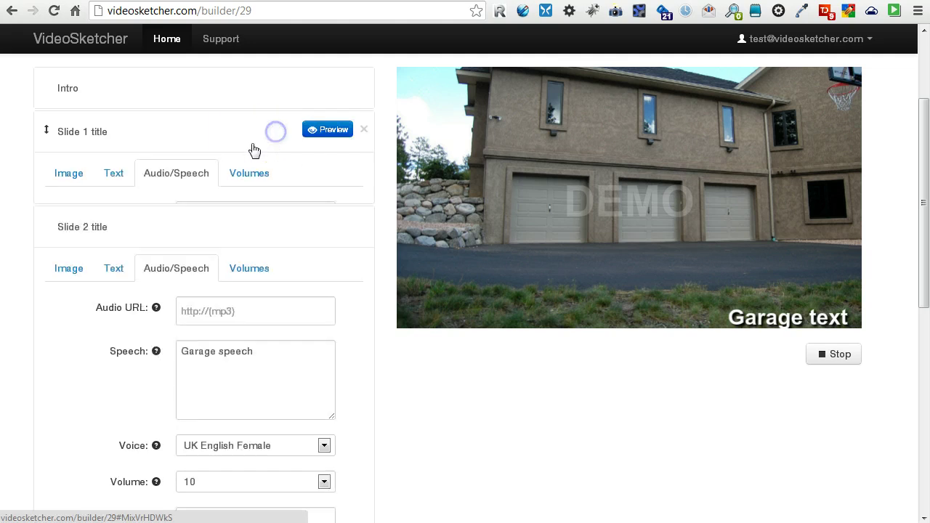
scroll(181, 247, "down", 1)
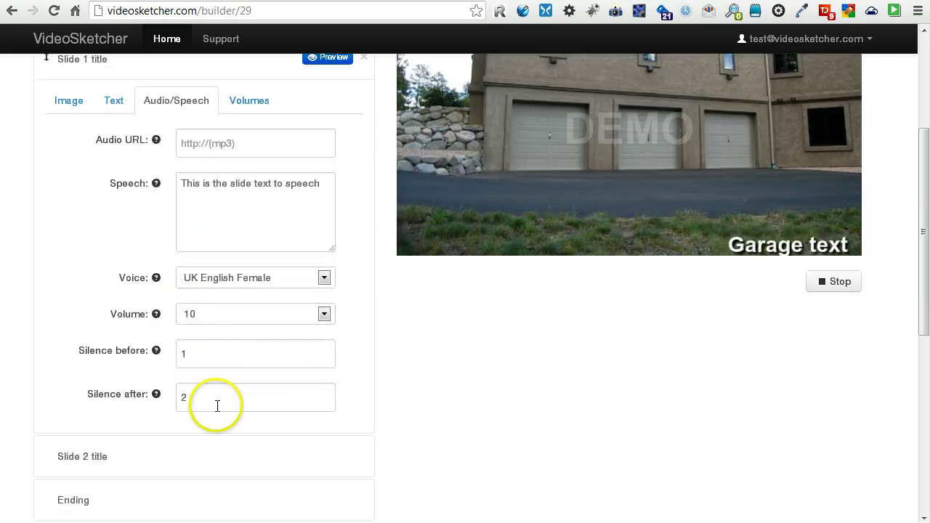
scroll(216, 403, "up", 1)
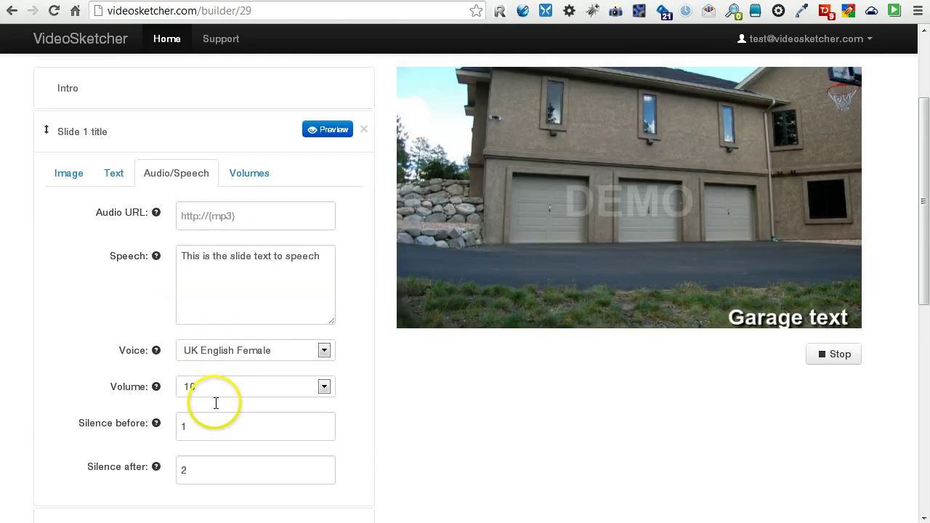
- Change Slide 1's title text size from 30 to 40
left_click(116, 175)
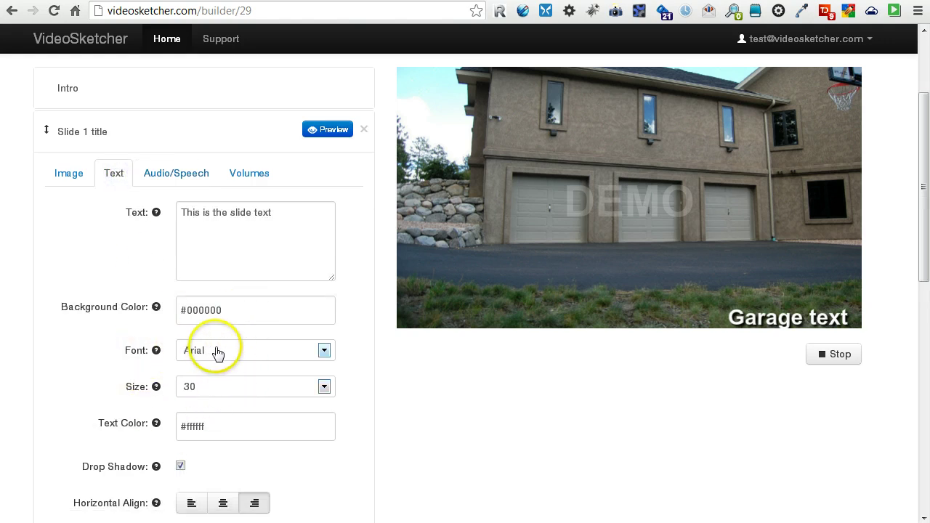
left_click(214, 392)
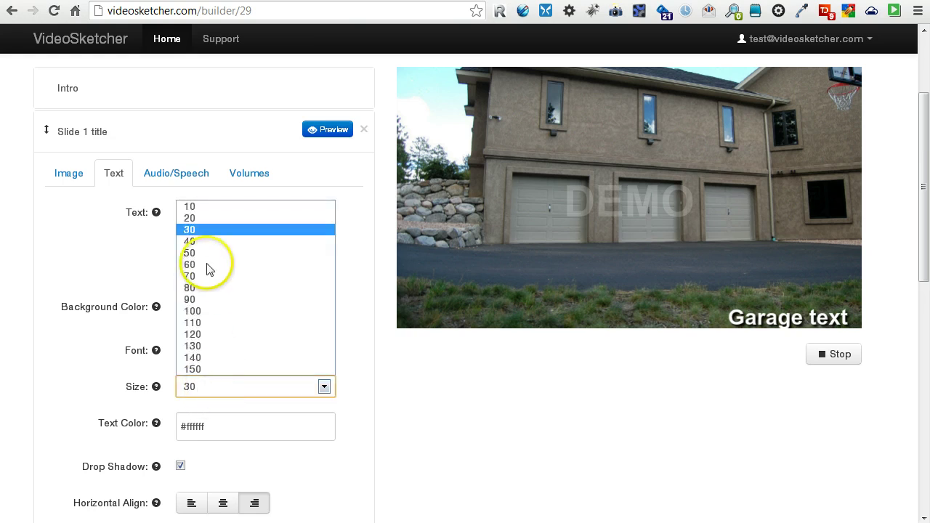
left_click(211, 241)
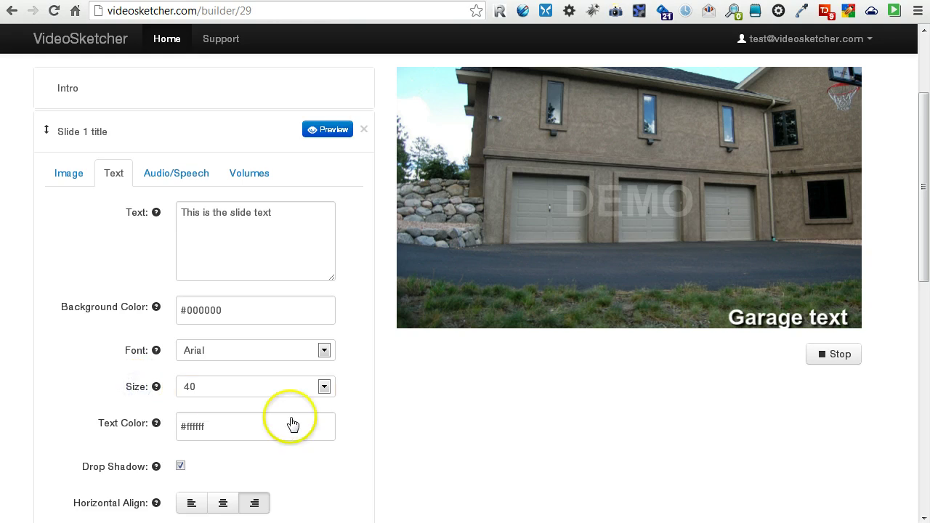
scroll(432, 429, "up", 3)
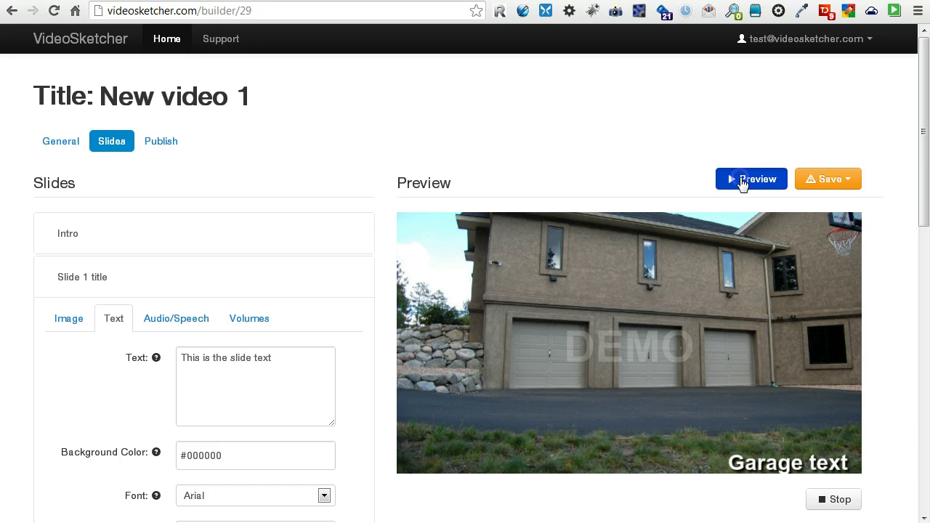
- Play the full video preview through to the Ending slide
scroll(359, 242, "down", 1)
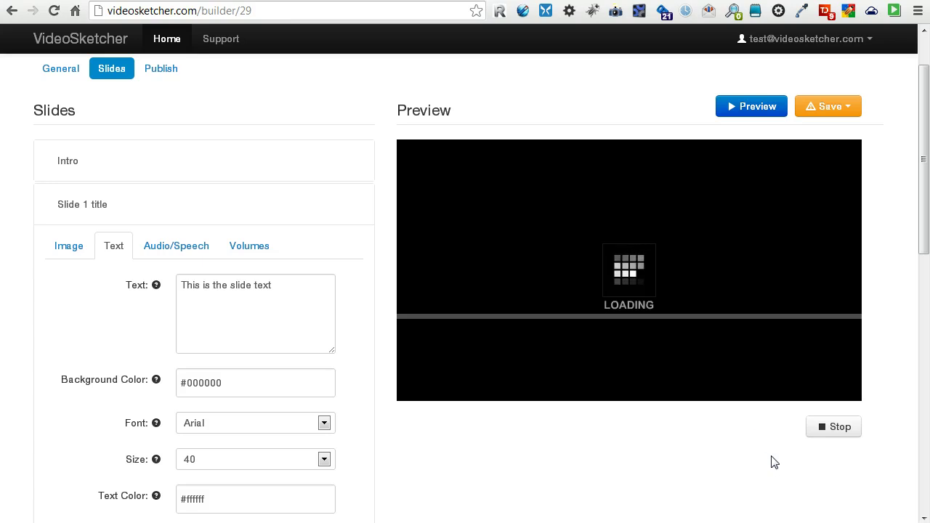
left_click(740, 394)
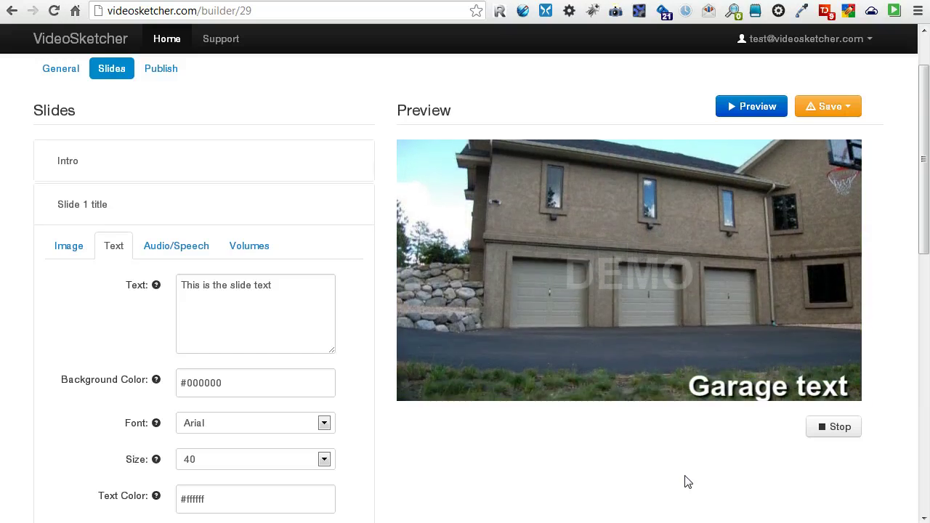
left_click(701, 465)
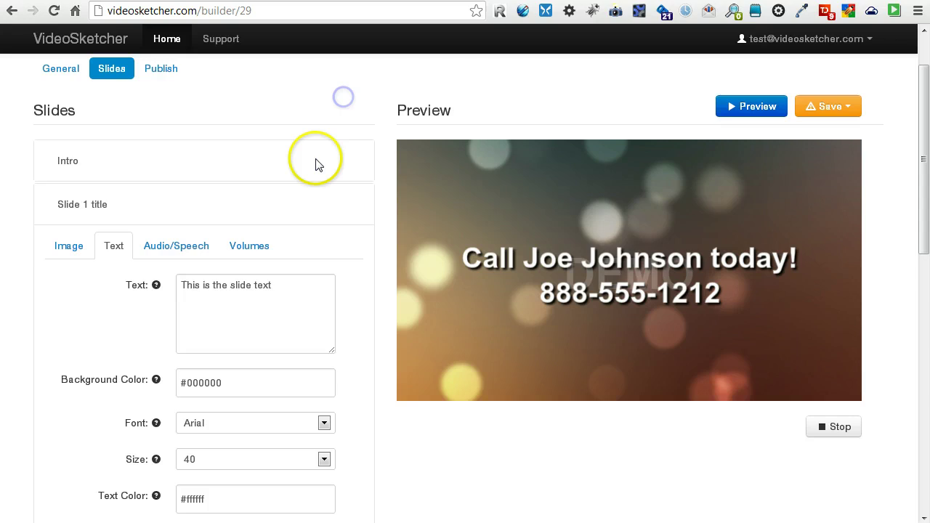
- Collapse Slide 1's settings panel
mouse_move(329, 214)
left_click(289, 202)
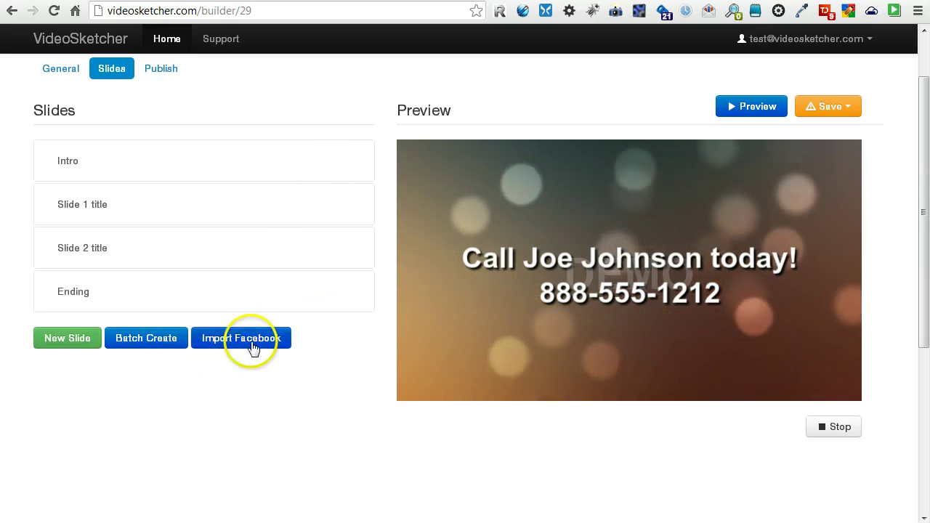
scroll(253, 355, "up", 1)
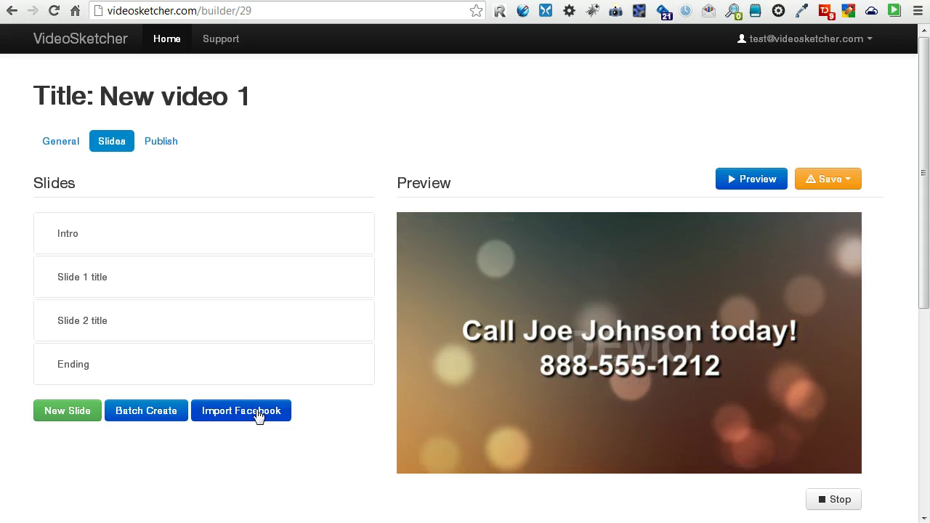
- Change the video title to 'Video test 3' and publish it to YouTube
left_click(156, 141)
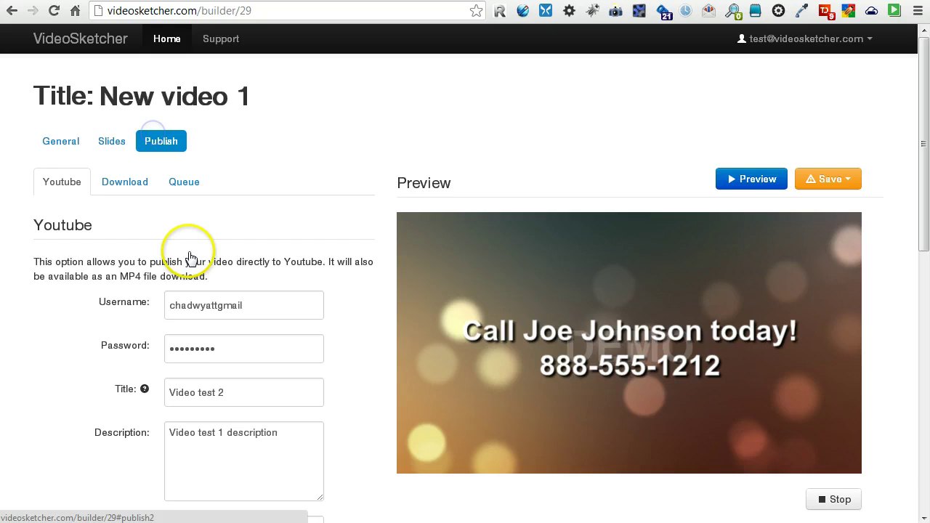
double_click(221, 393)
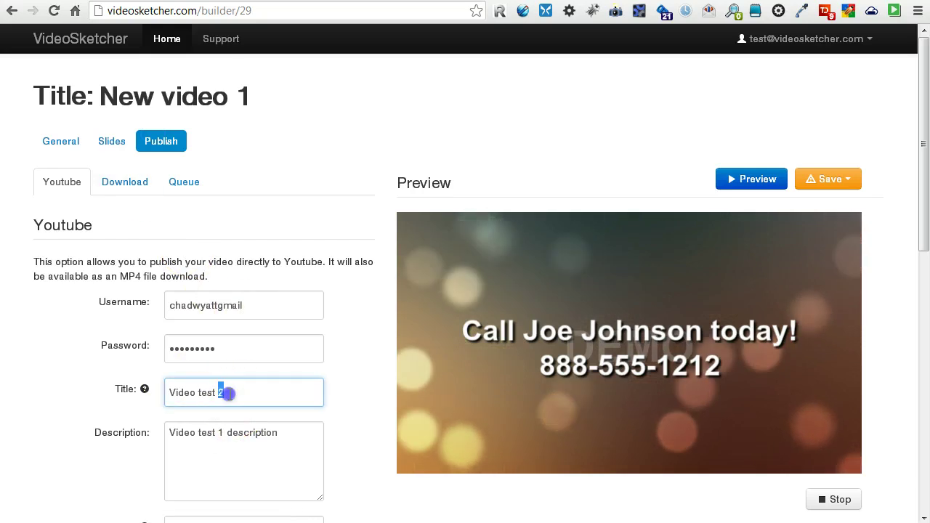
type("3")
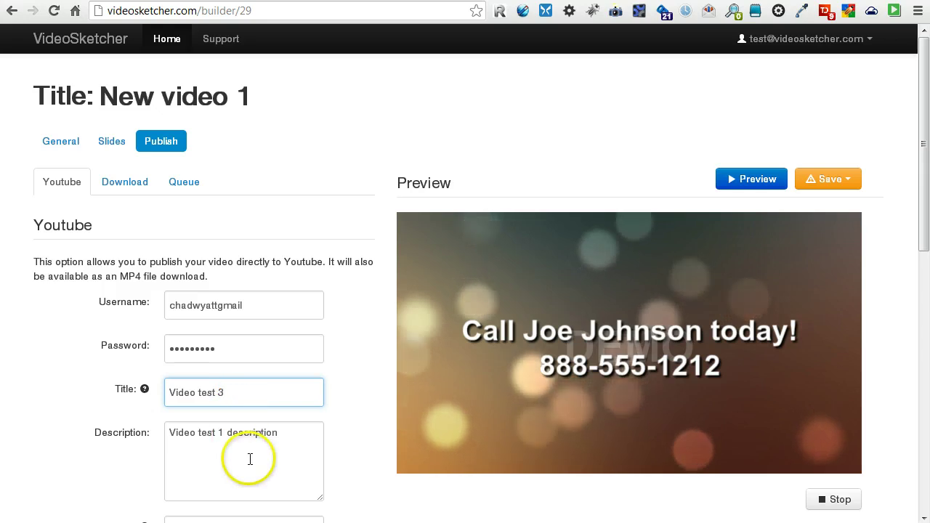
scroll(258, 327, "down", 1)
scroll(259, 327, "down", 1)
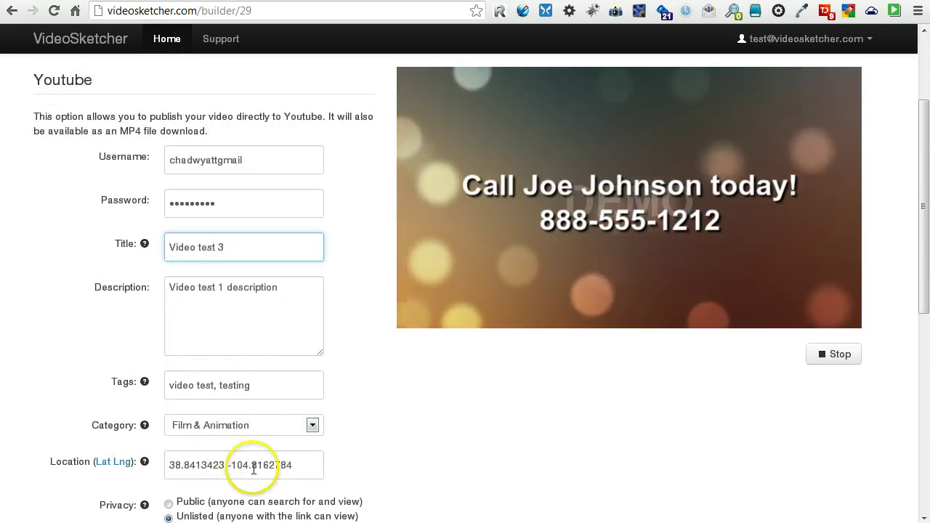
scroll(261, 416, "down", 1)
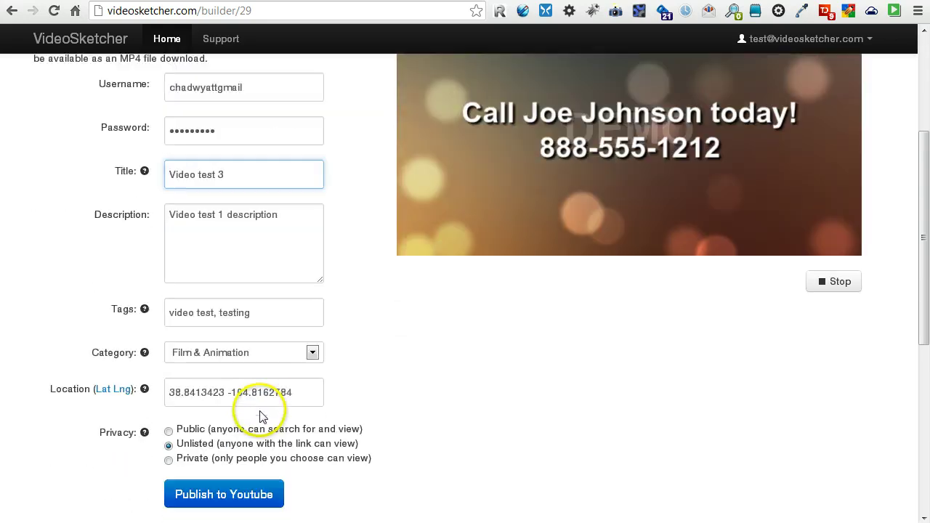
left_click(228, 496)
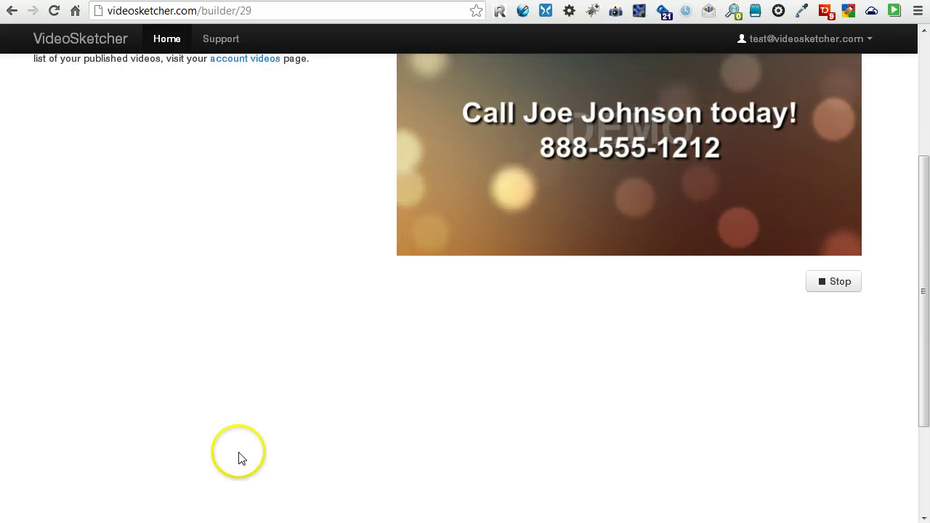
scroll(240, 457, "up", 2)
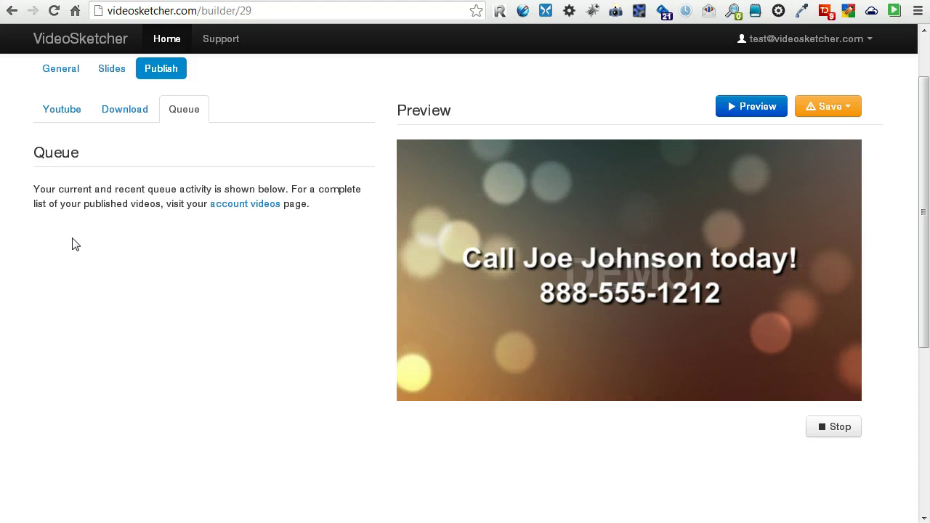
- Wait until New video 1 is rendered with a YouTube link, then return to the slides list
left_click(95, 443)
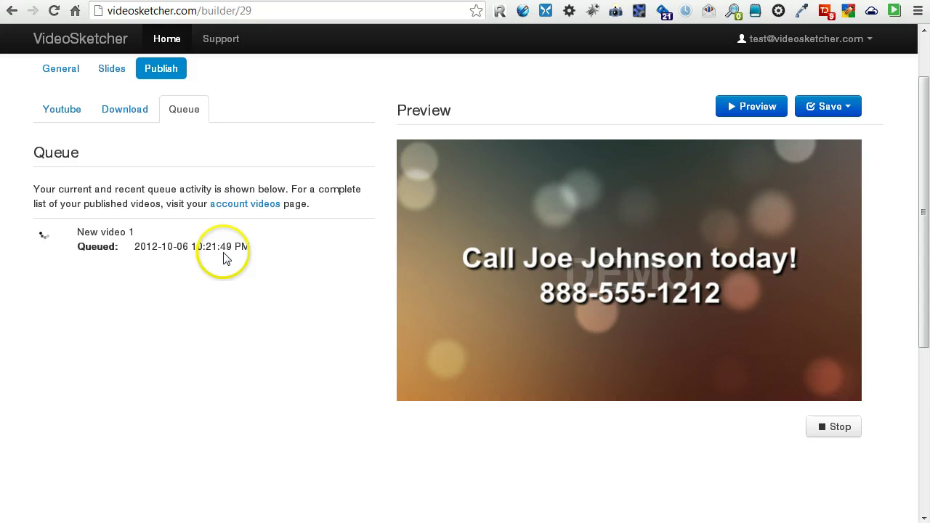
scroll(253, 181, "up", 1)
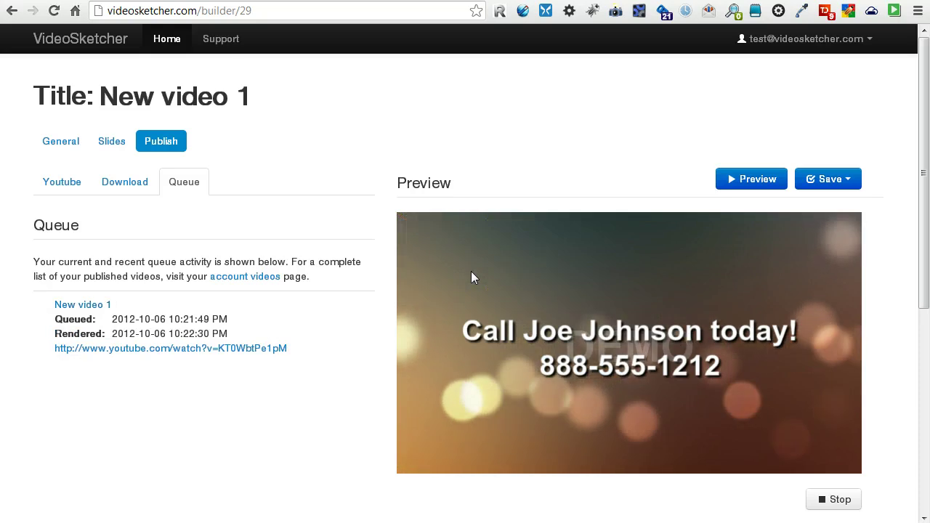
left_click(515, 290)
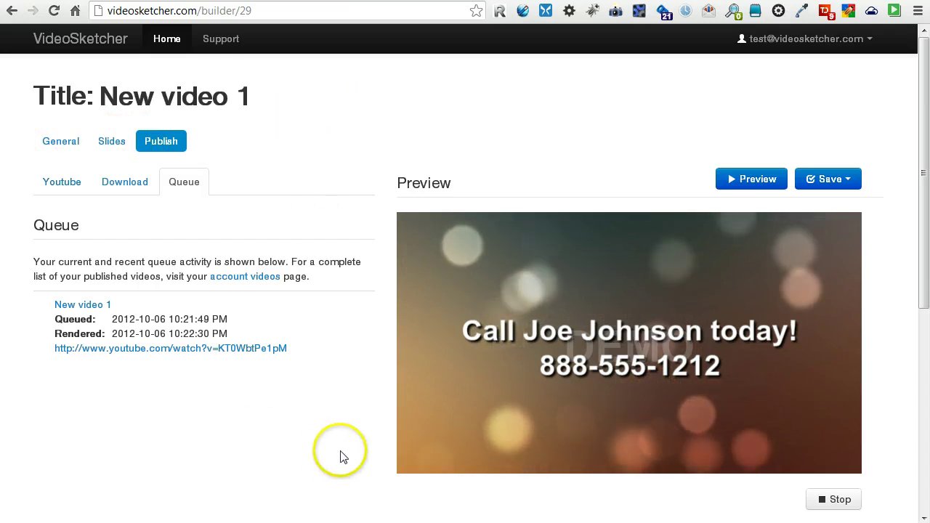
left_click(112, 141)
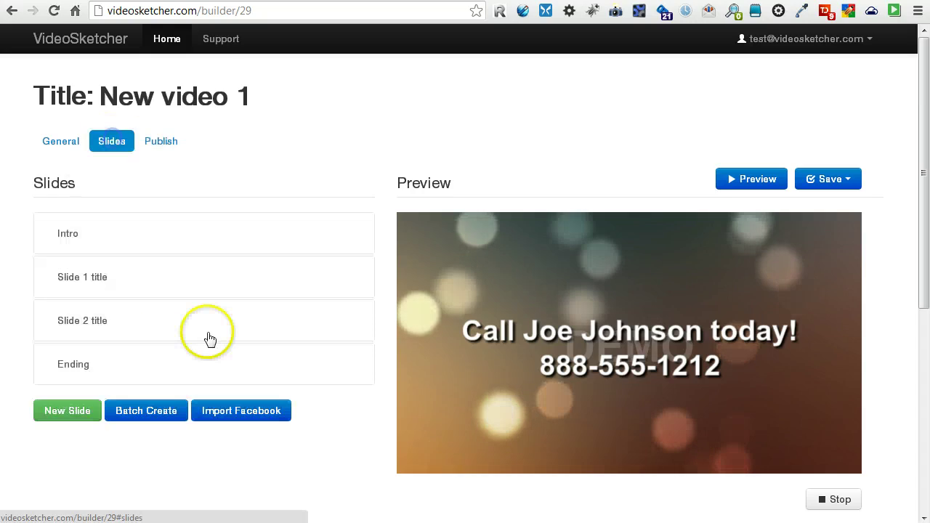